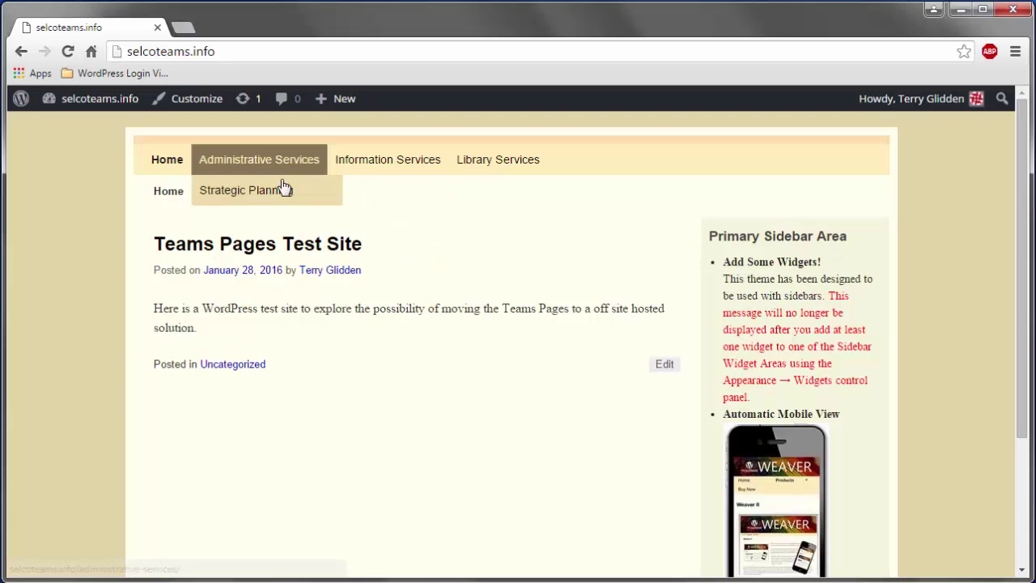
# Open the admin list of all pages and look through the page hierarchy
pyautogui.moveTo(108, 111)
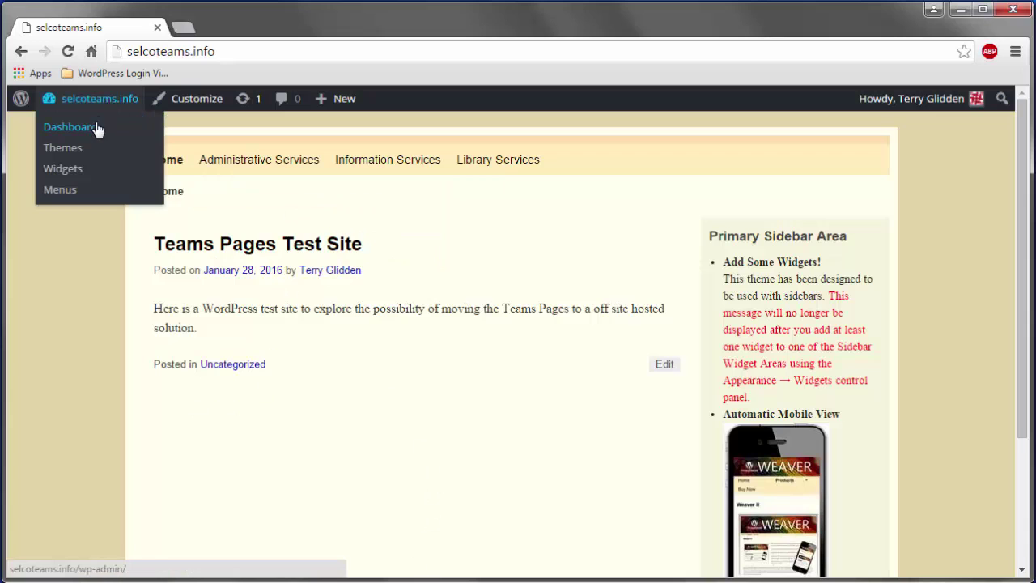
pyautogui.click(95, 127)
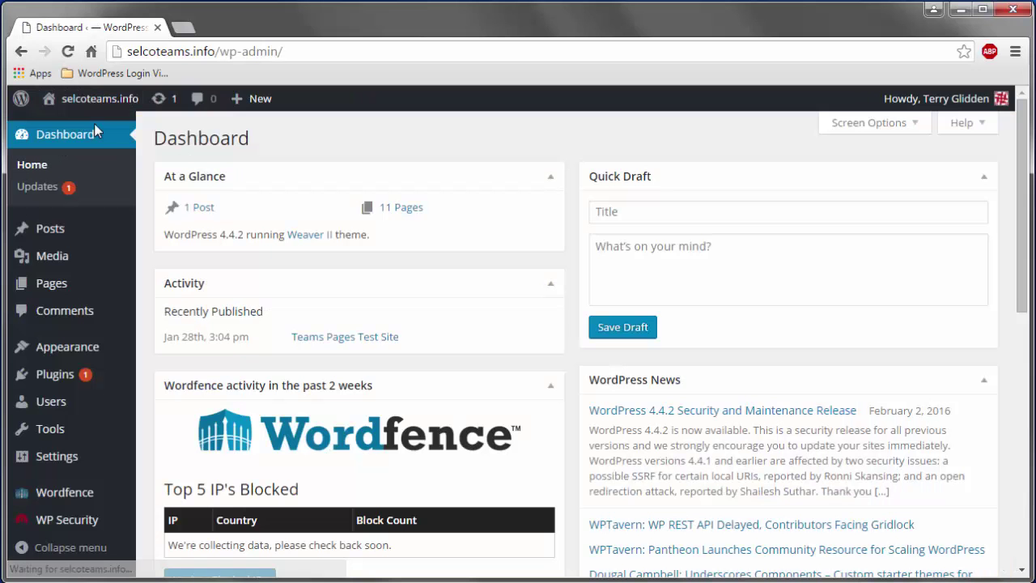
pyautogui.moveTo(65, 353)
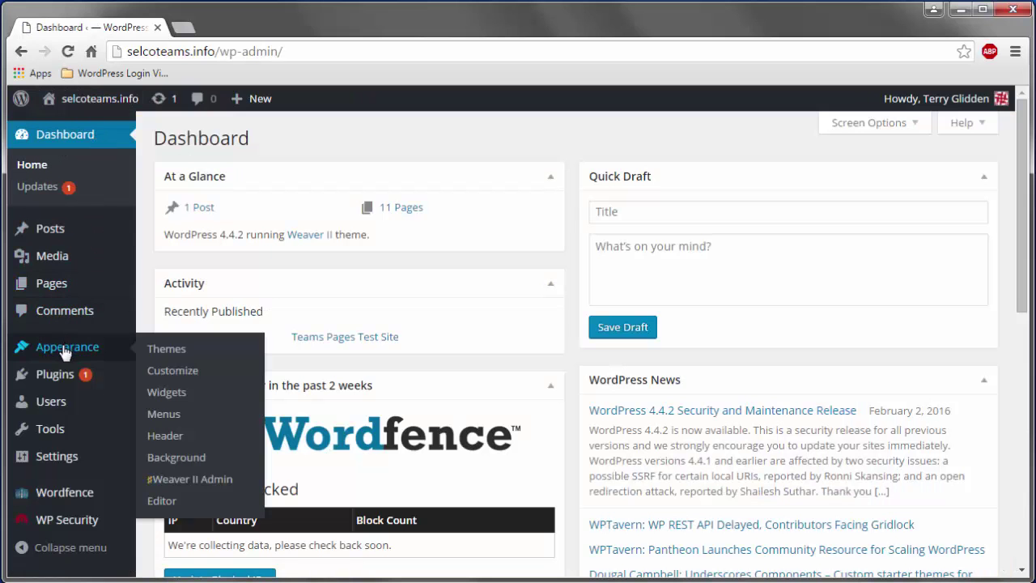
pyautogui.click(54, 283)
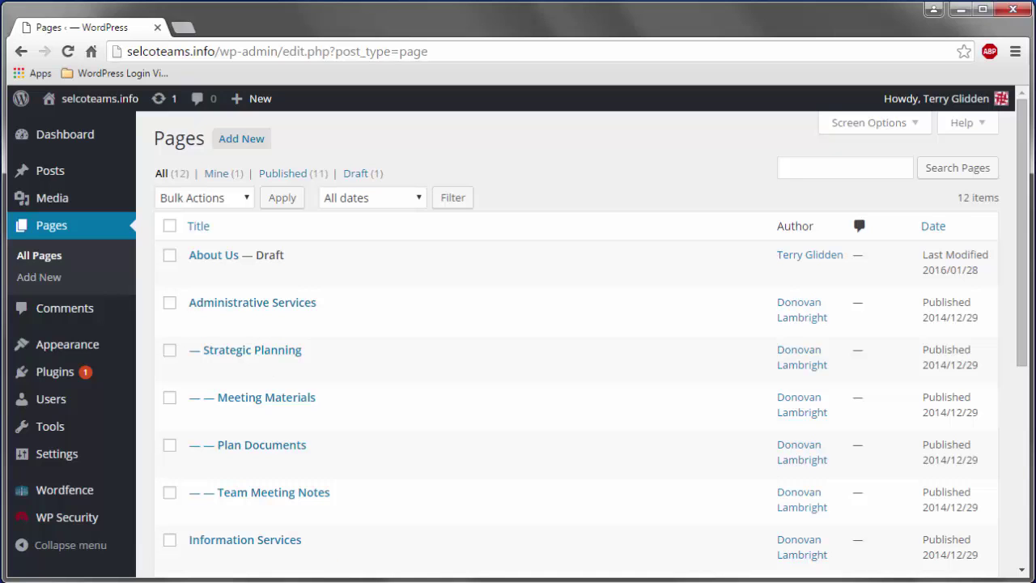
pyautogui.scroll(-3, 525, 430)
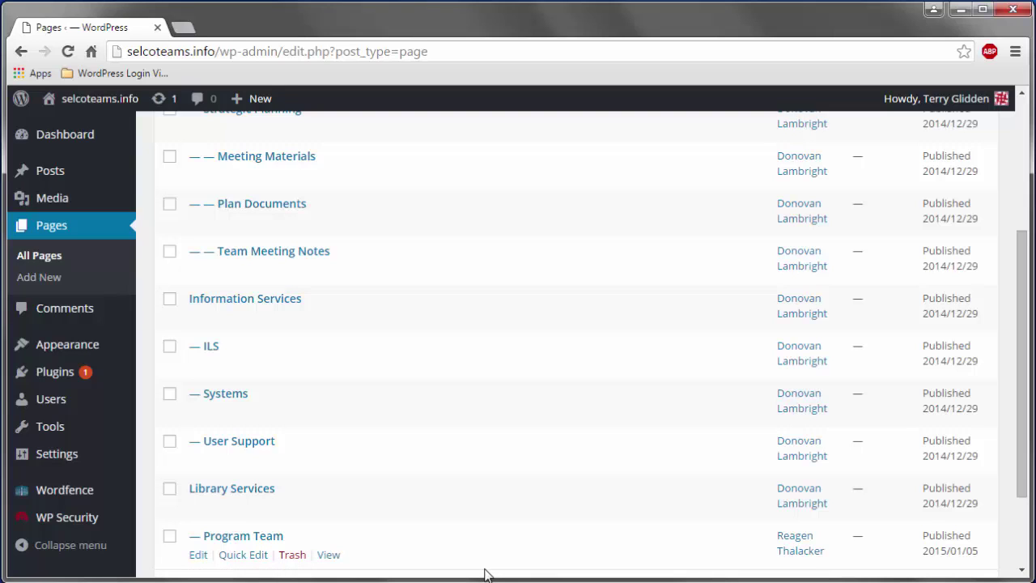
pyautogui.scroll(3, 486, 527)
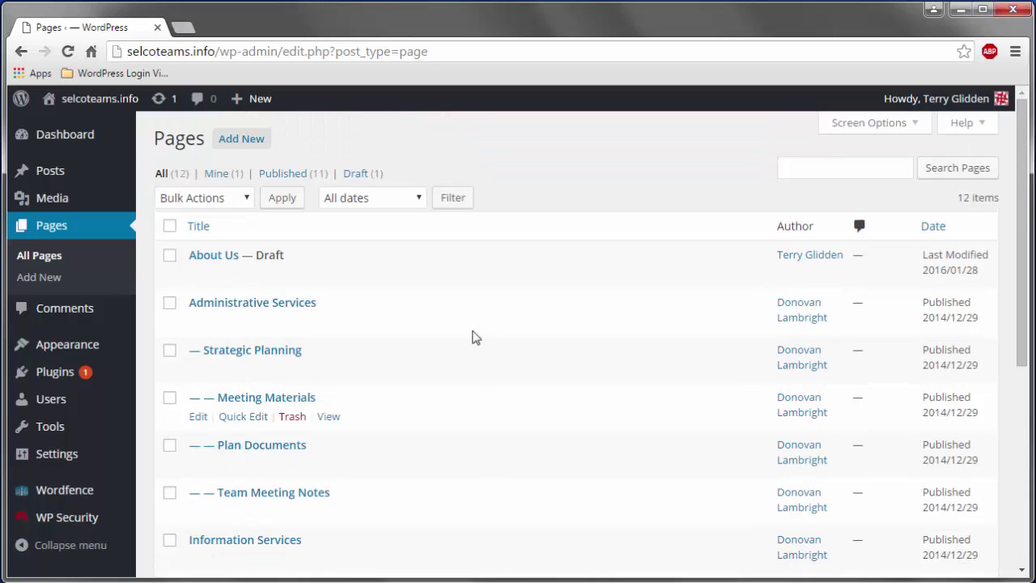
# Change the About Us draft's status to Published with Quick Edit, save it, and view the live site
pyautogui.click(229, 275)
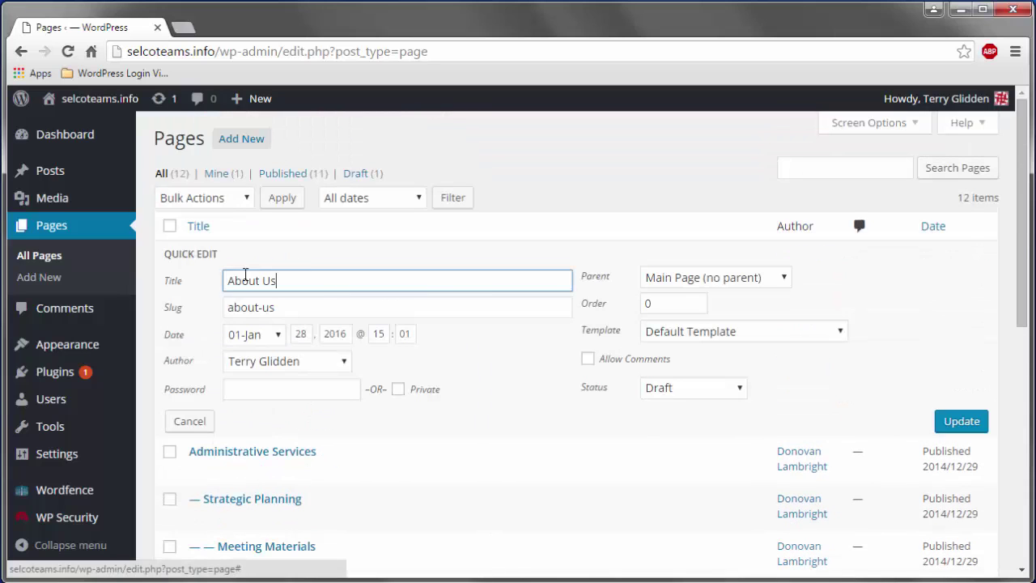
pyautogui.click(693, 382)
pyautogui.click(694, 405)
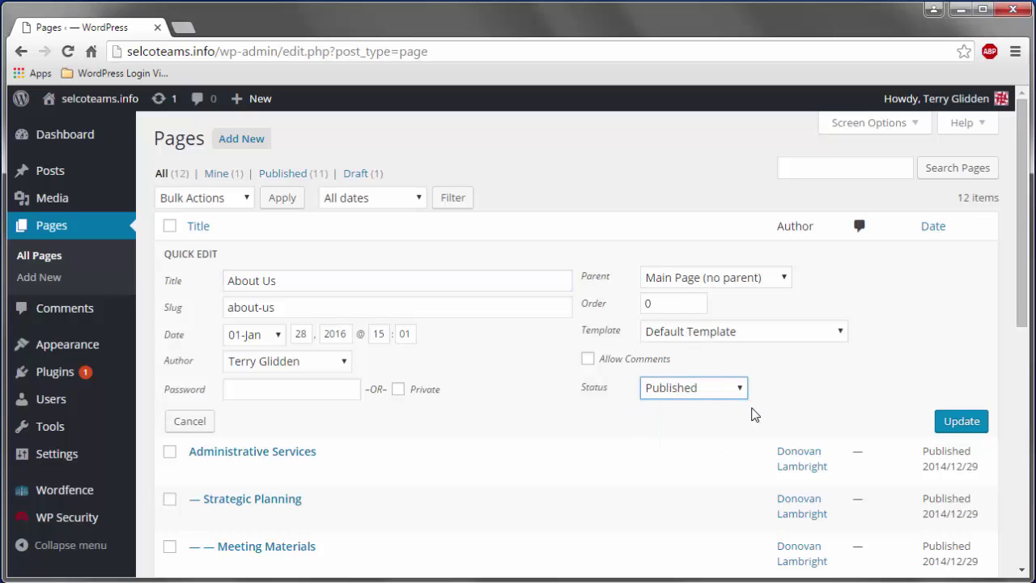
pyautogui.click(958, 423)
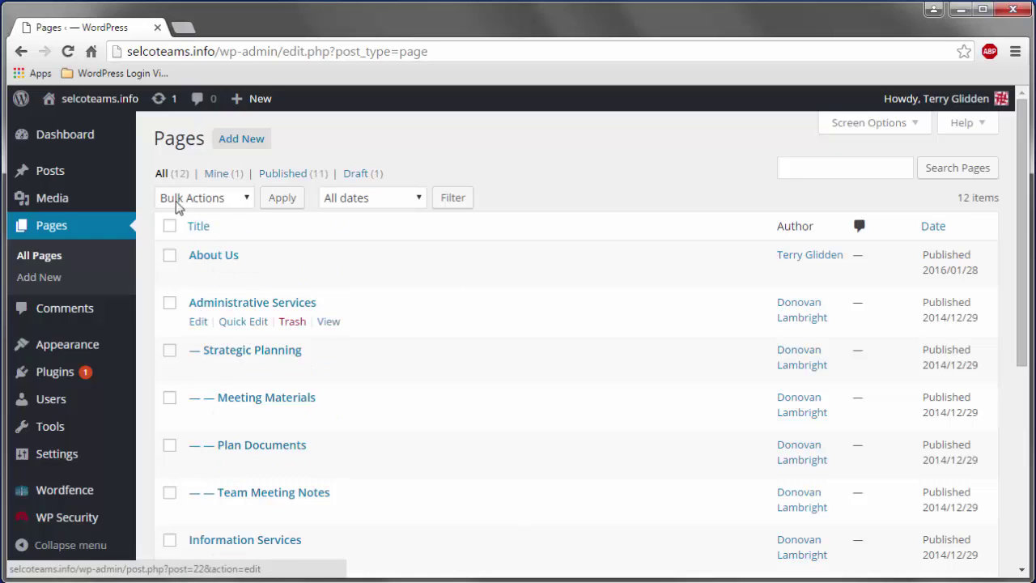
pyautogui.click(119, 105)
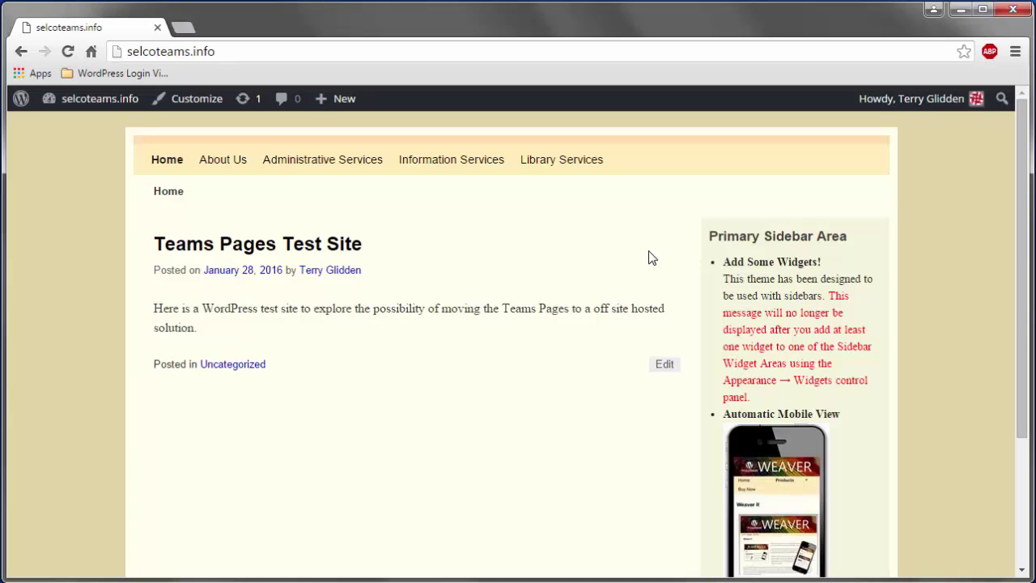
# Set the About Us page's order to 5 in its Page Attributes, update it, and view the live site
pyautogui.moveTo(81, 102)
pyautogui.click(80, 127)
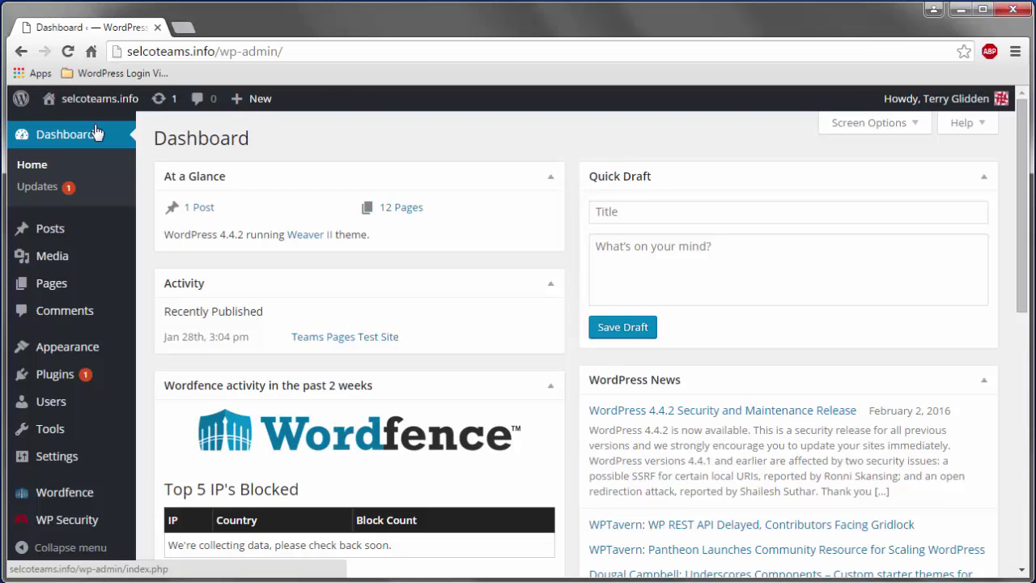
pyautogui.click(59, 290)
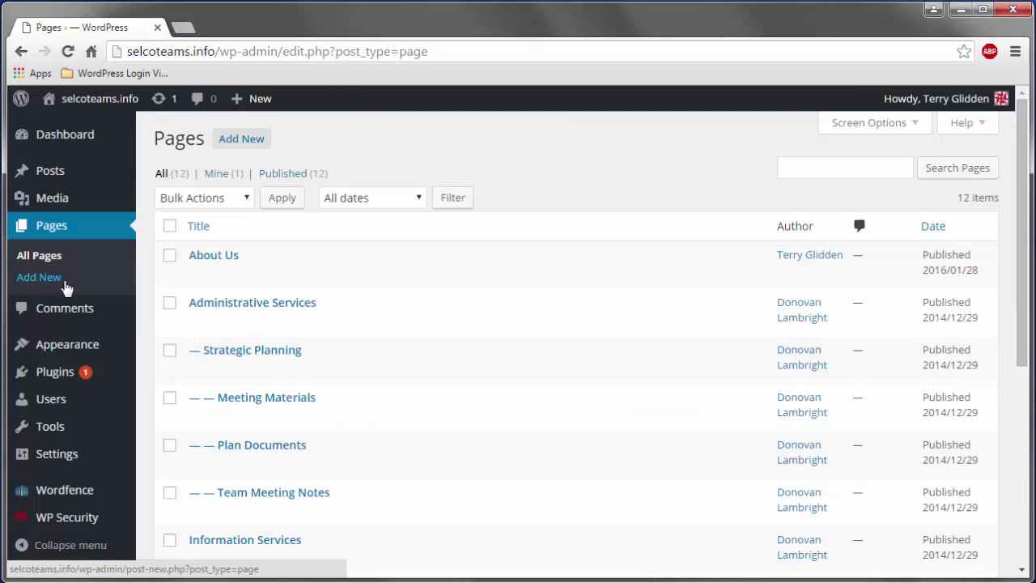
pyautogui.click(214, 257)
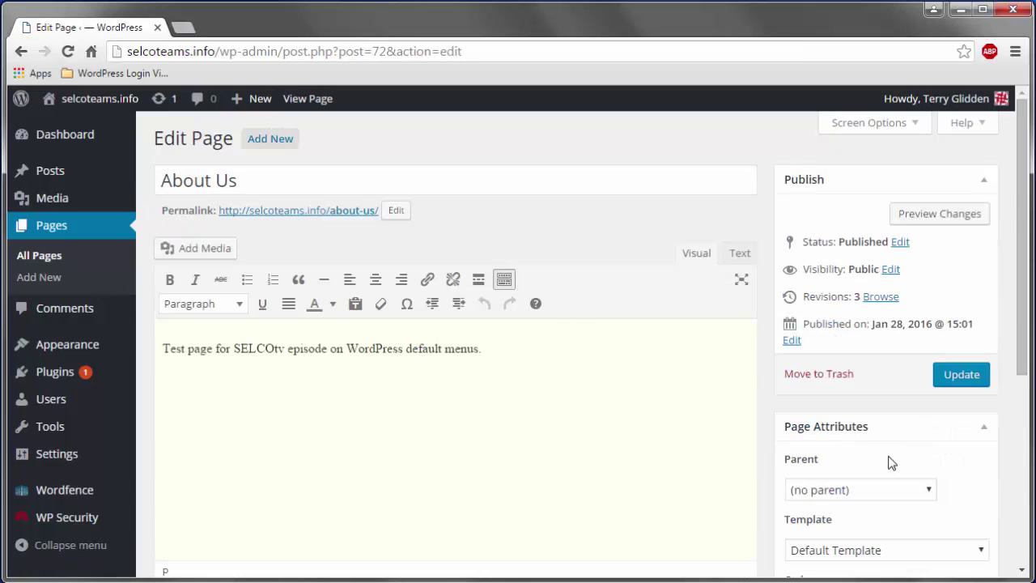
pyautogui.scroll(-2, 905, 433)
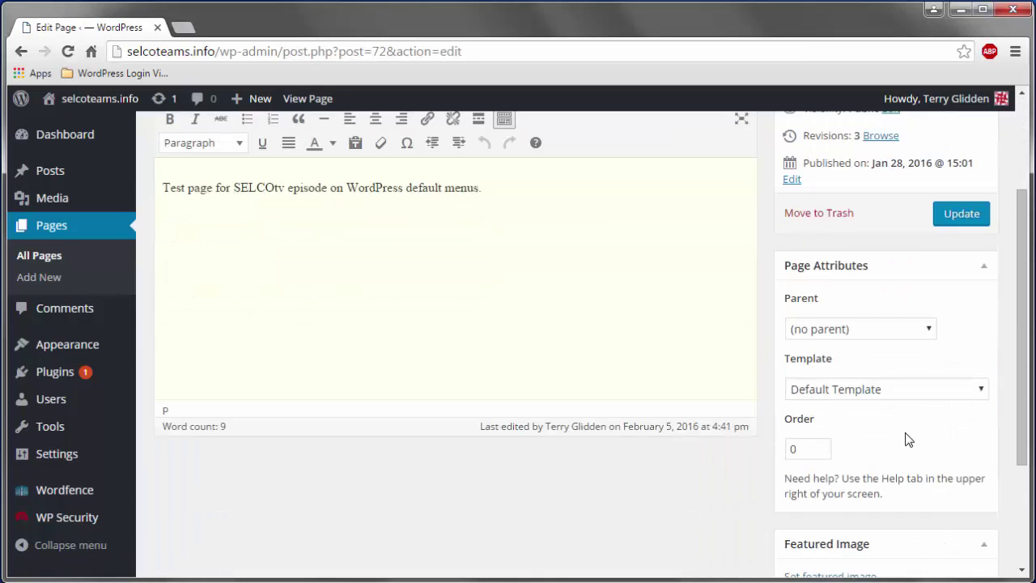
pyautogui.doubleClick(804, 447)
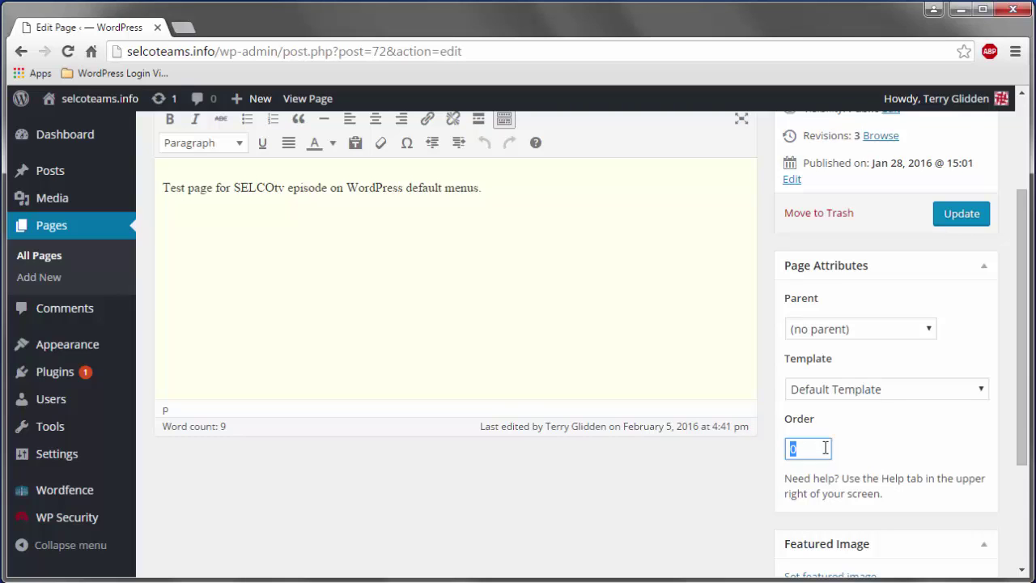
pyautogui.write('5')
pyautogui.click(975, 221)
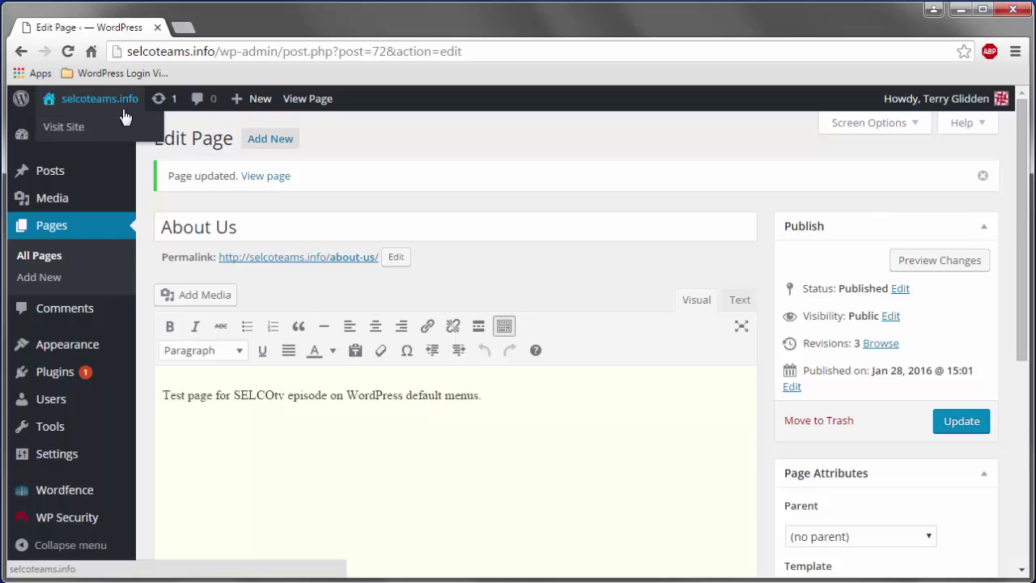
pyautogui.click(122, 110)
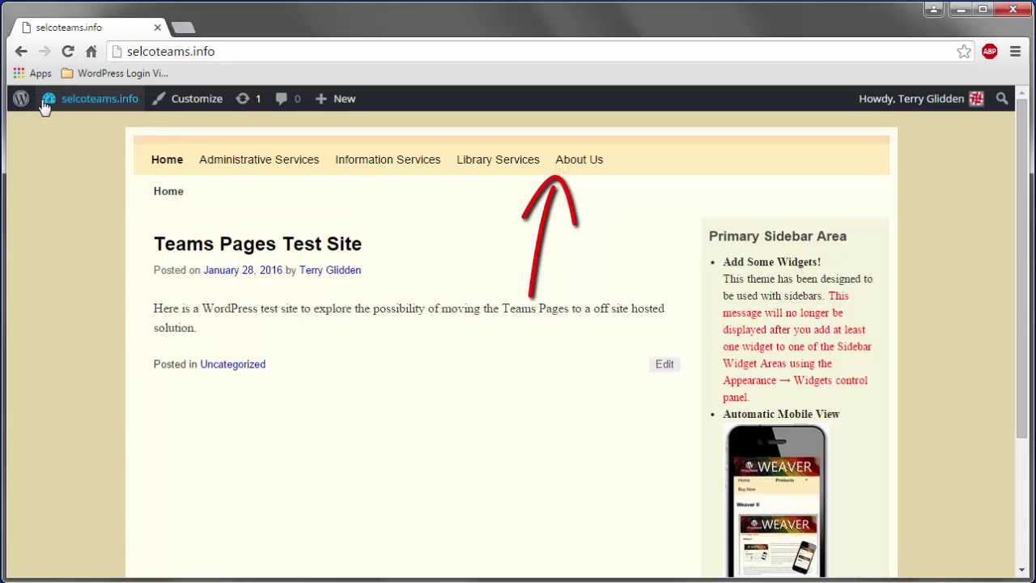
# In the list of all pages, use Quick Edit to set the ILS page's order to 2 and save it
pyautogui.moveTo(84, 105)
pyautogui.click(86, 131)
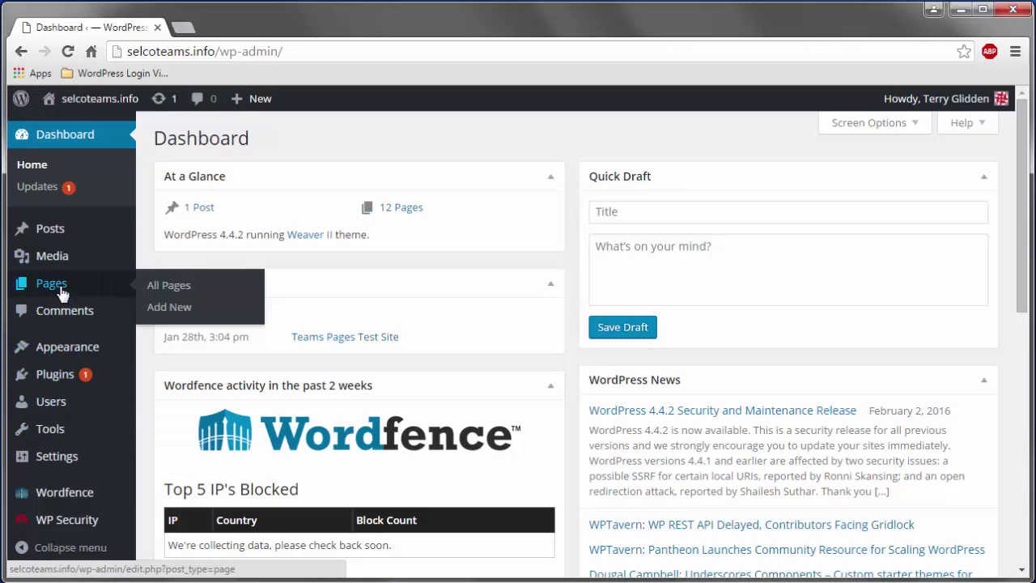
pyautogui.click(63, 289)
pyautogui.scroll(-3, 364, 305)
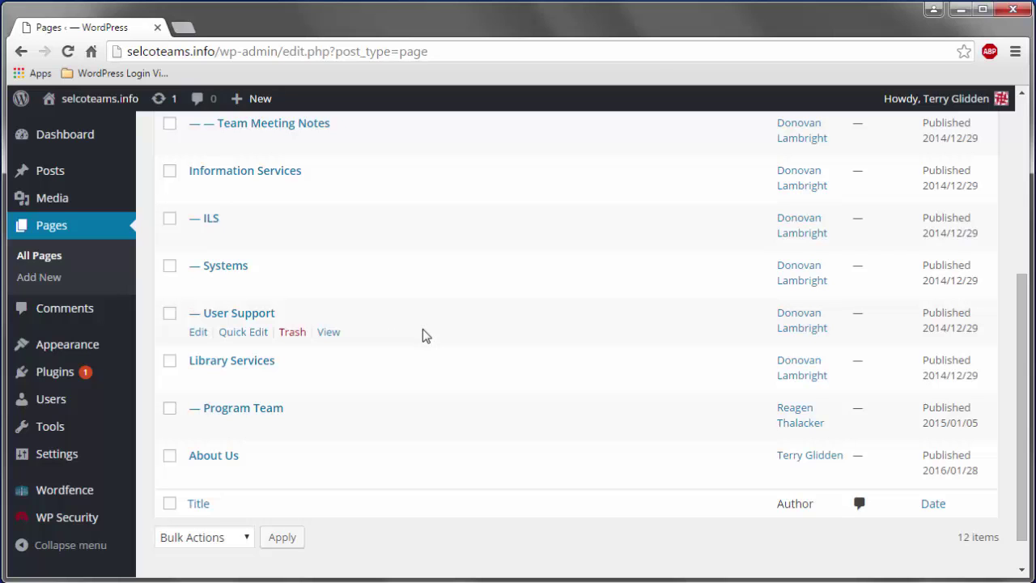
pyautogui.scroll(-1, 422, 336)
pyautogui.scroll(2, 424, 335)
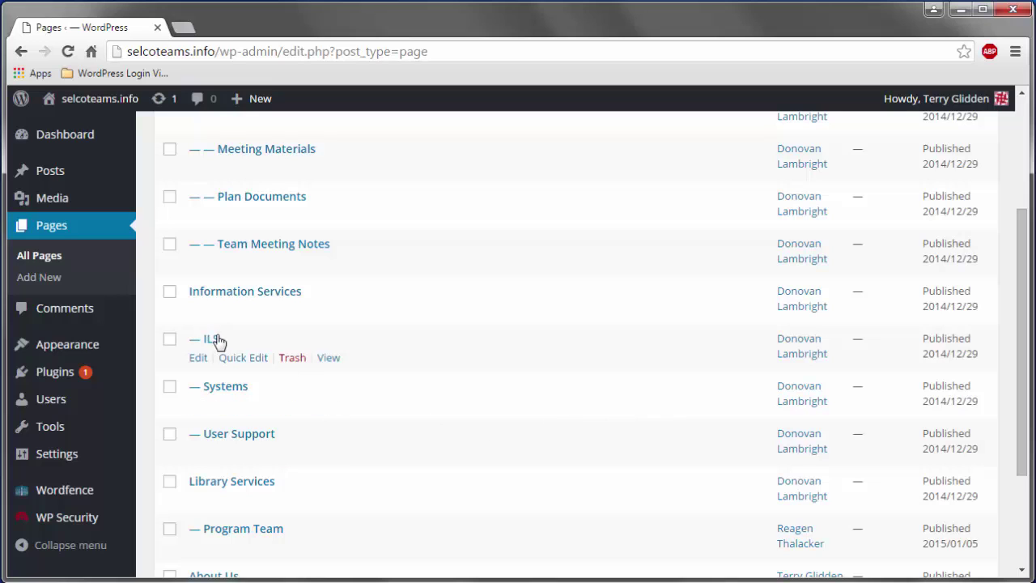
pyautogui.click(236, 359)
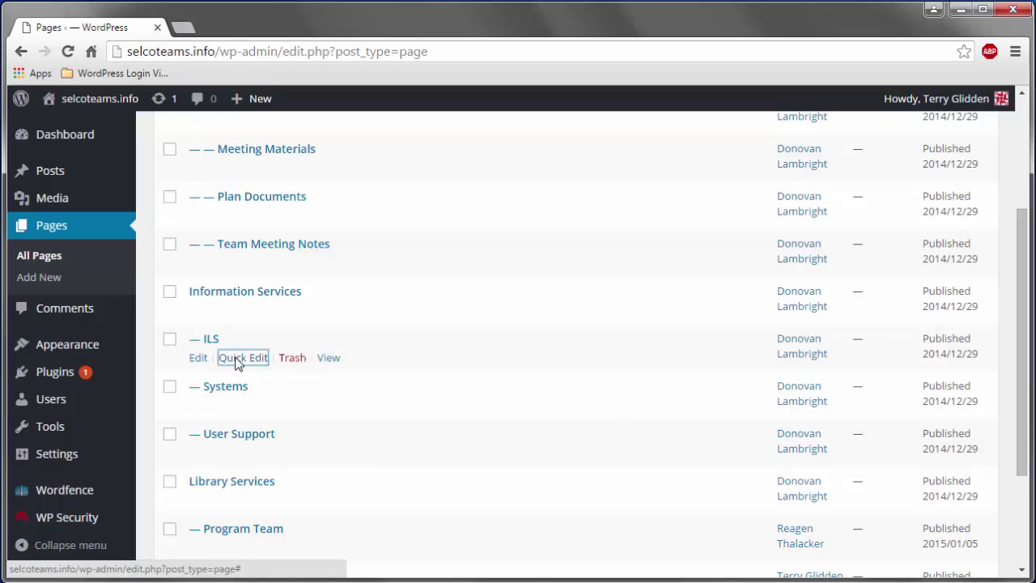
pyautogui.moveTo(688, 385); pyautogui.dragTo(578, 381)
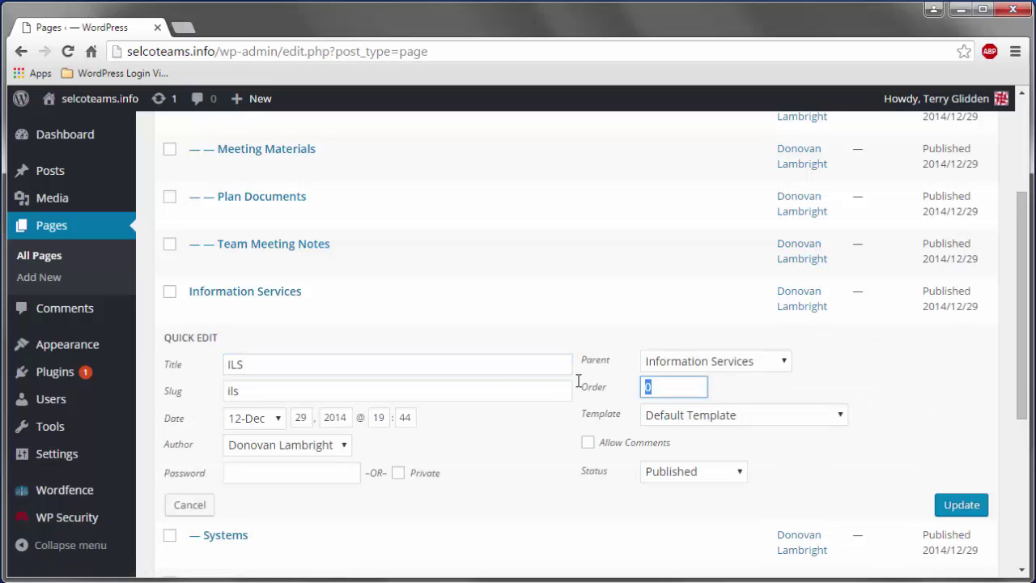
pyautogui.write('2')
pyautogui.click(949, 505)
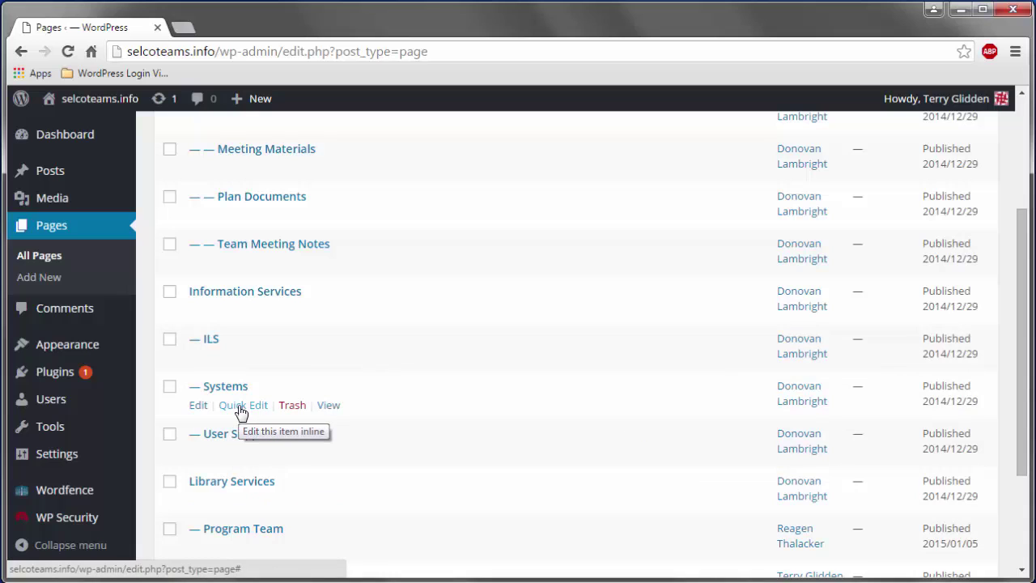
# Set the Systems page's order to 1 with Quick Edit and save it
pyautogui.click(241, 412)
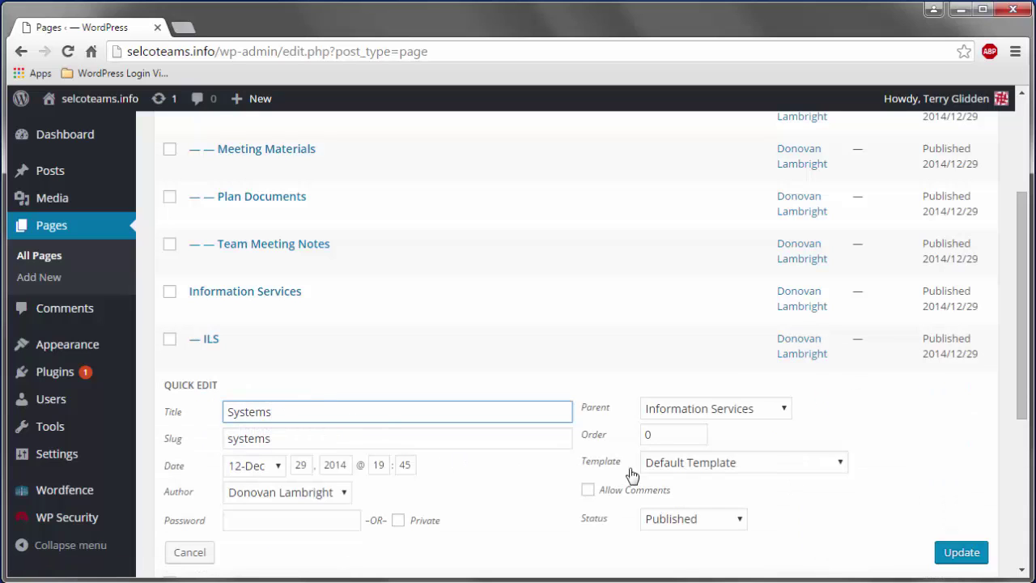
pyautogui.moveTo(666, 435); pyautogui.dragTo(628, 438)
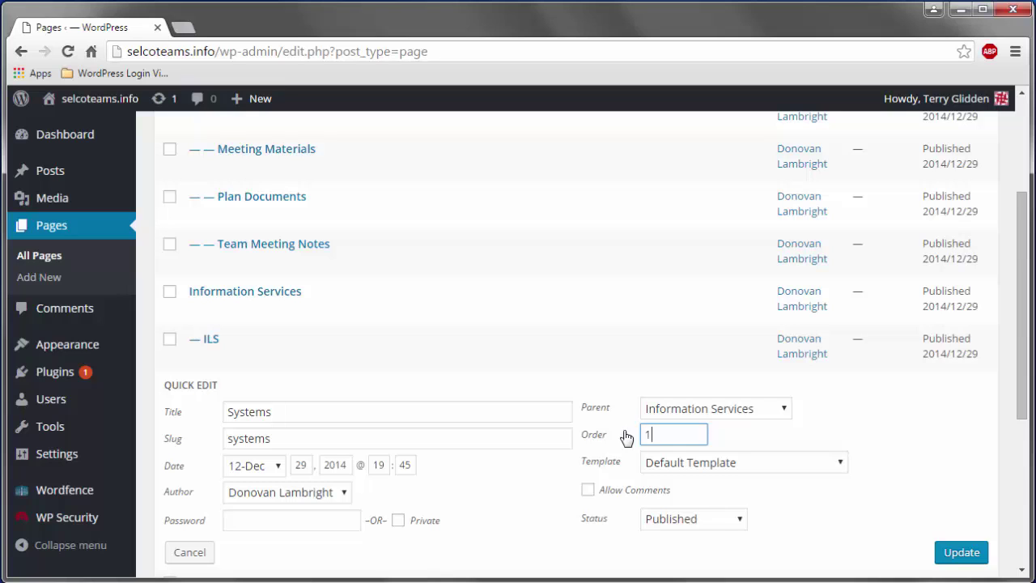
pyautogui.click(960, 551)
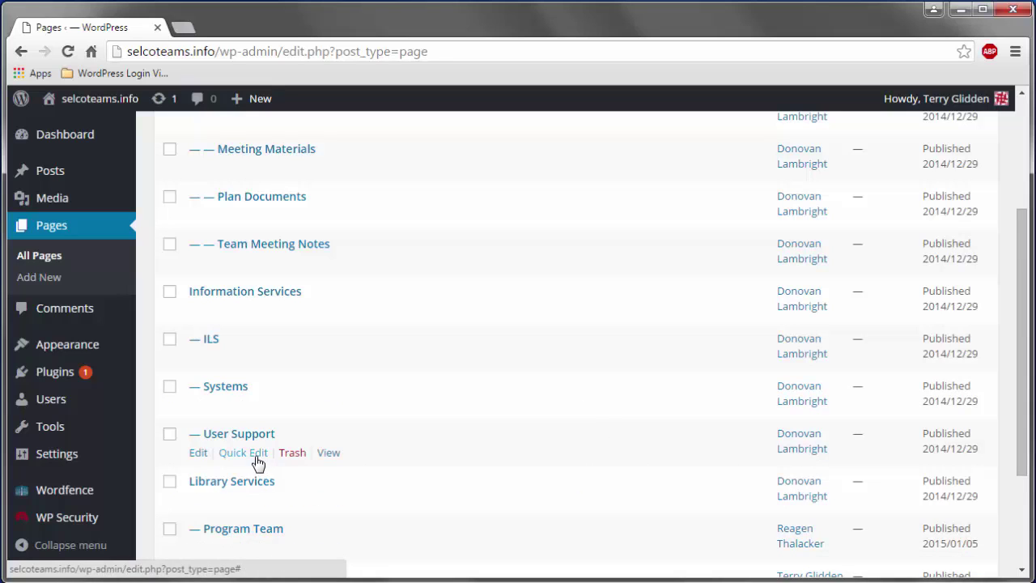
# Check the User Support page's order in Quick Edit, and inspect the Information Services submenu on the live site
pyautogui.click(255, 459)
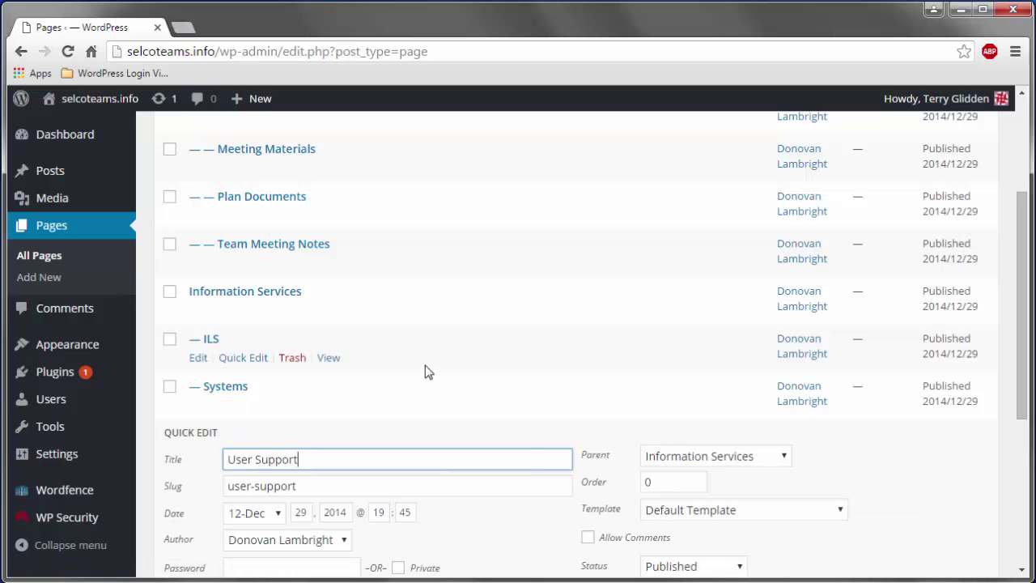
pyautogui.click(114, 99)
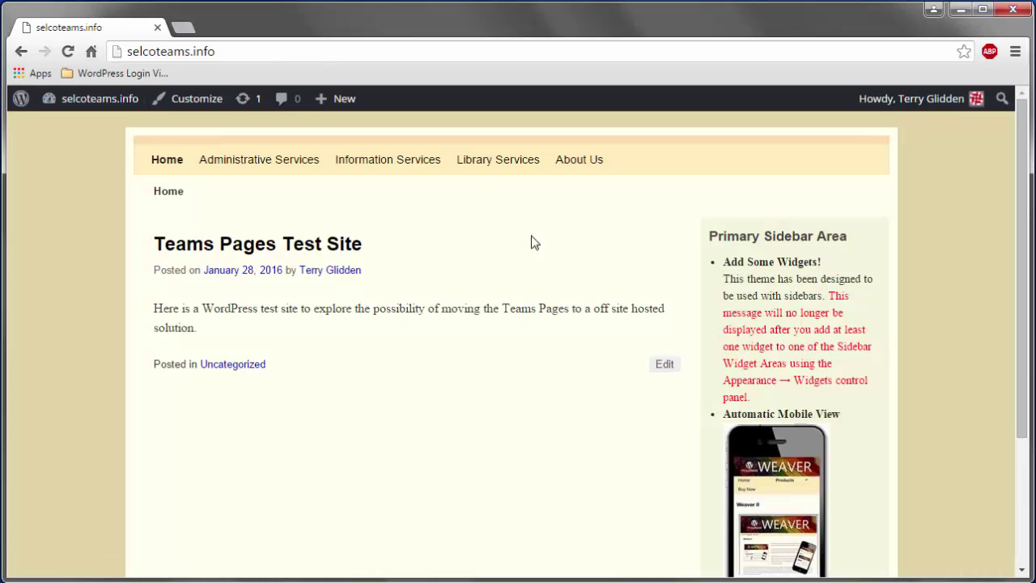
pyautogui.moveTo(427, 174)
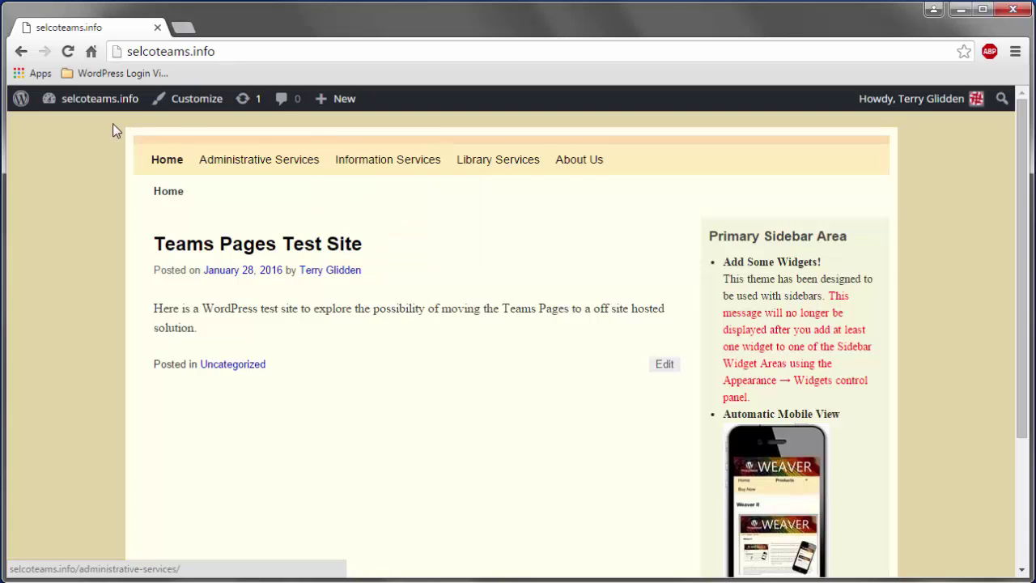
# Return to the admin list of all pages and review the order of the Information Services child pages
pyautogui.moveTo(104, 105)
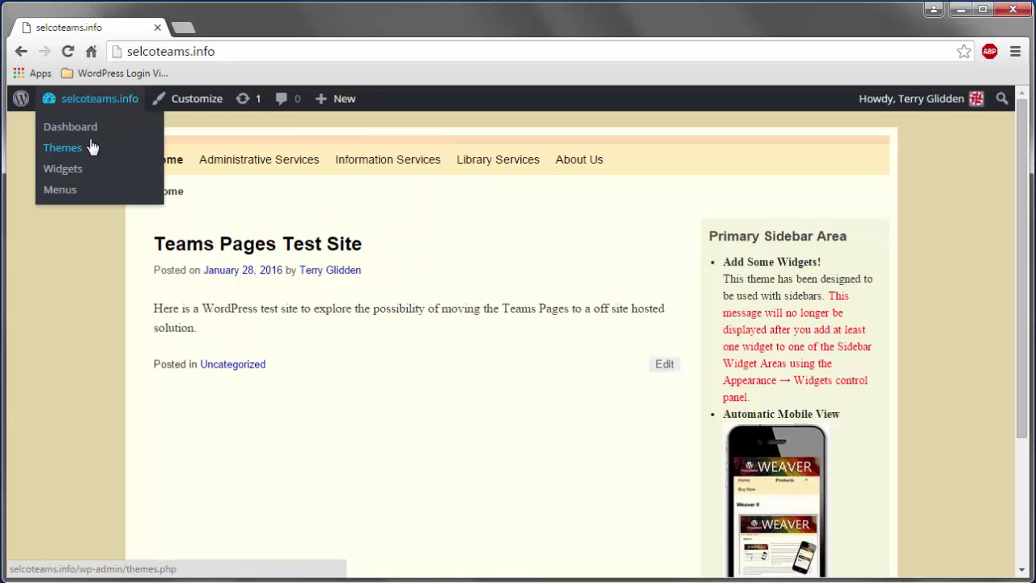
pyautogui.click(91, 132)
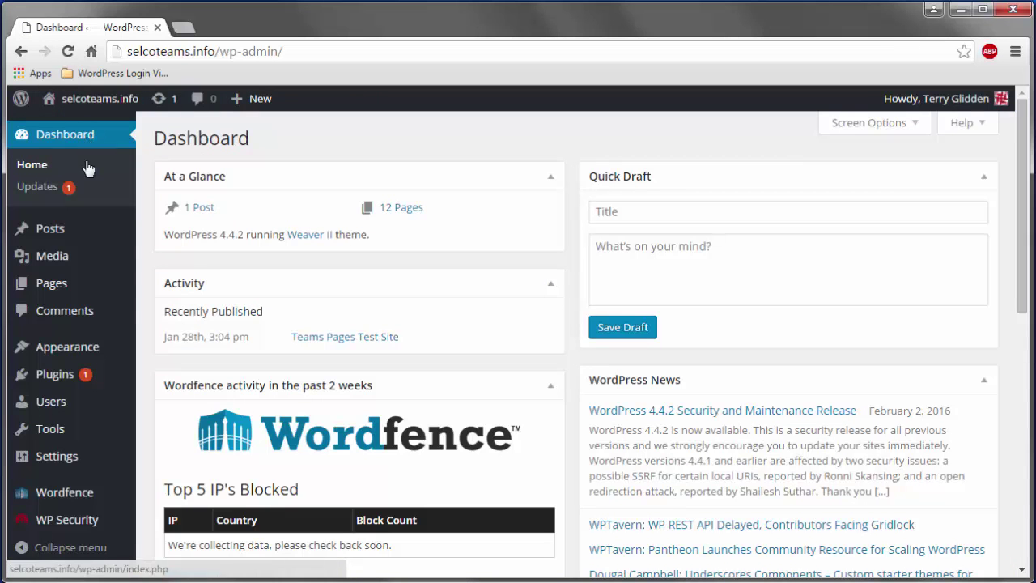
pyautogui.click(55, 289)
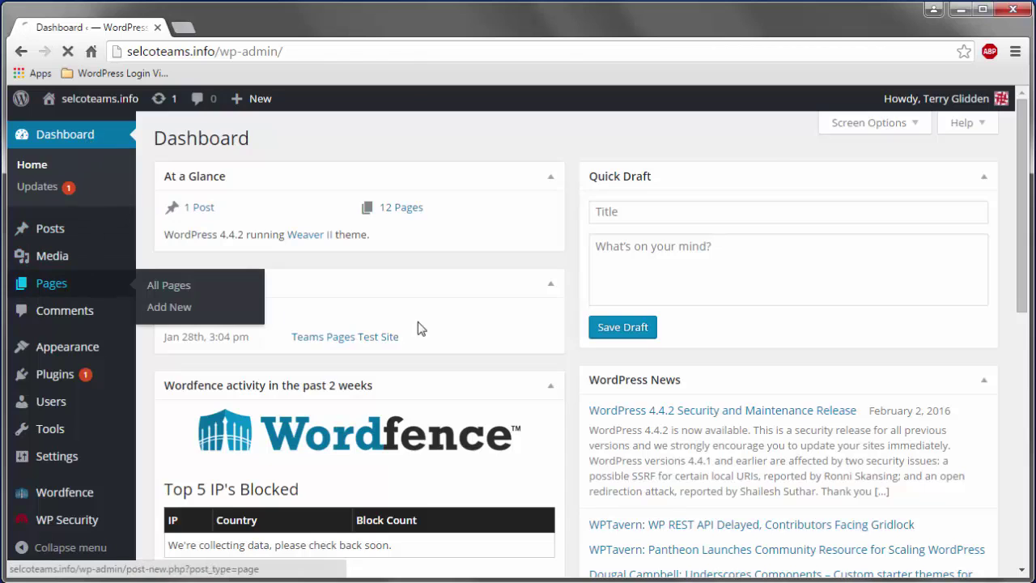
pyautogui.scroll(-1, 553, 332)
pyautogui.scroll(-1, 551, 337)
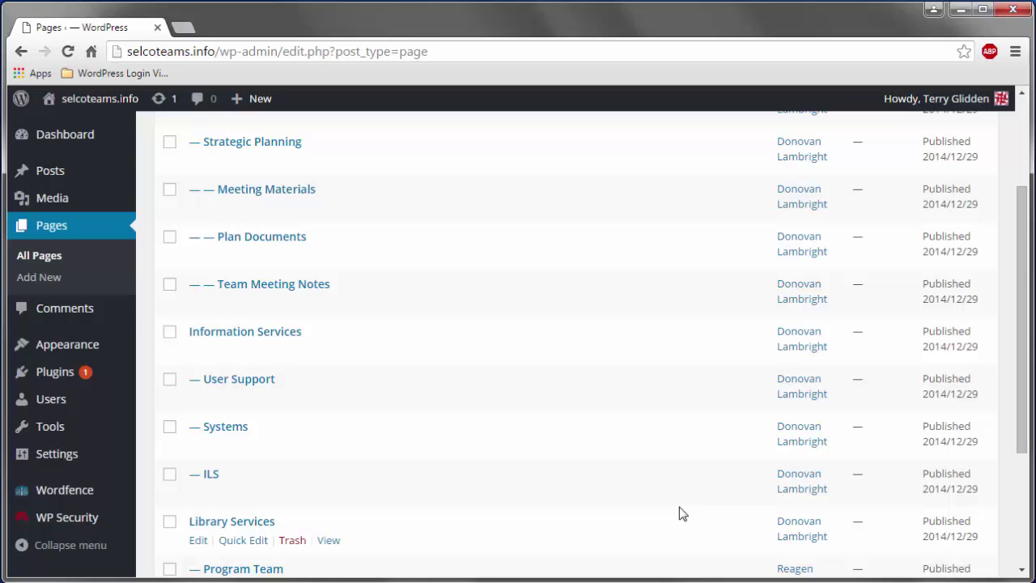
# Create a new navigation menu named Main Menu and set it to automatically add new top-level pages
pyautogui.moveTo(90, 347)
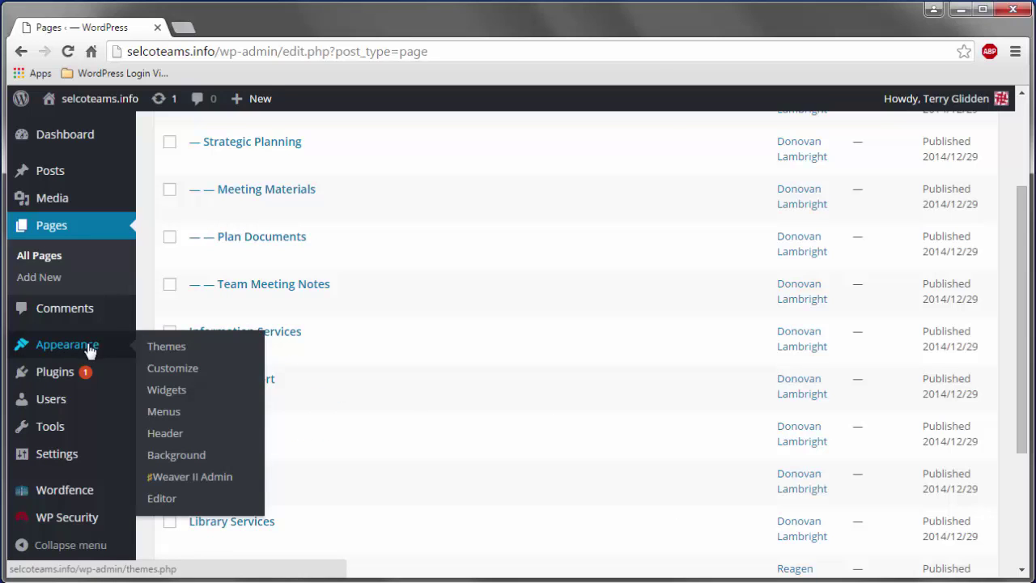
pyautogui.click(171, 412)
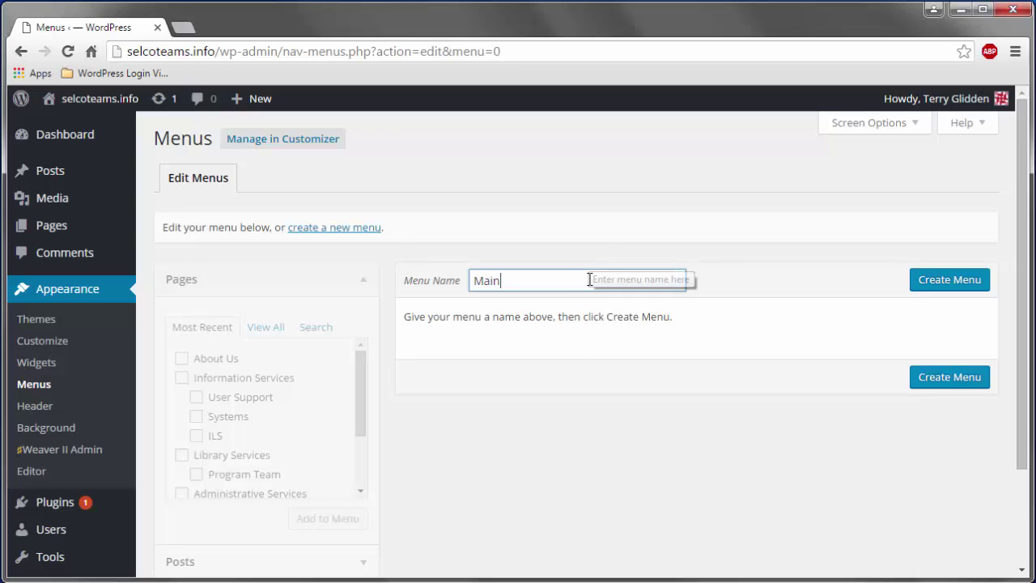
pyautogui.write('Menu')
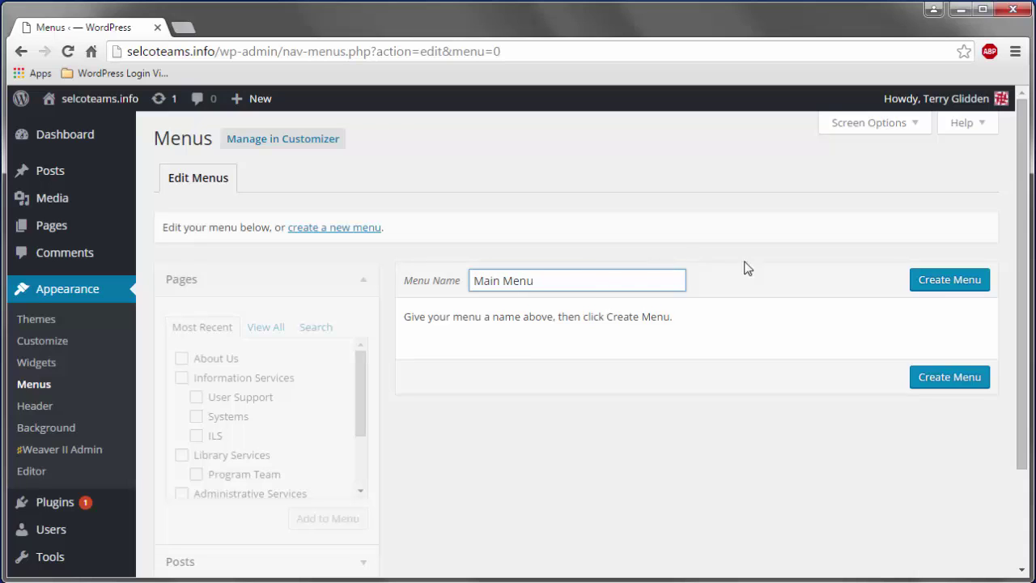
pyautogui.click(935, 286)
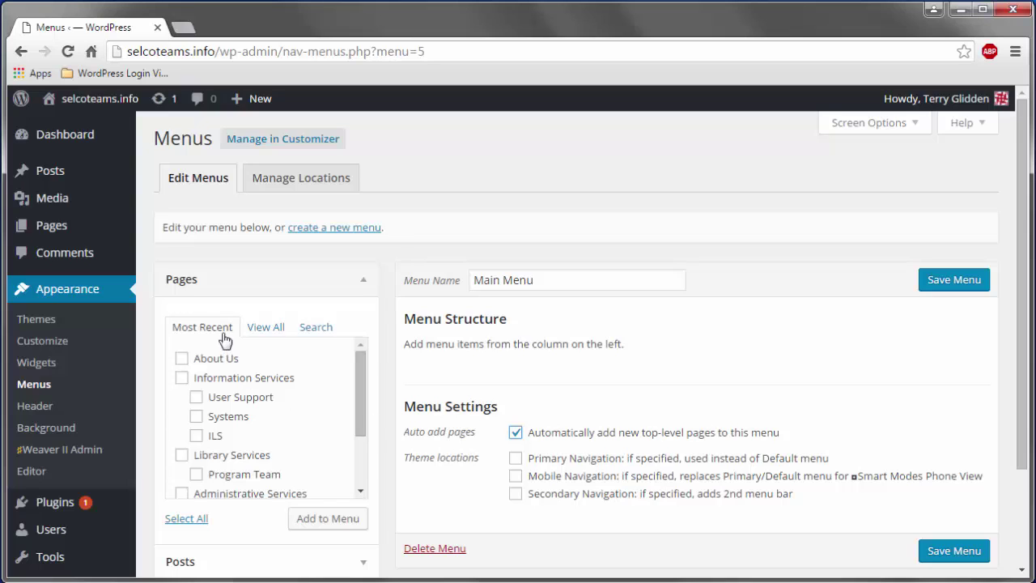
# Select all of the site's recent pages and add them to Main Menu
pyautogui.click(186, 519)
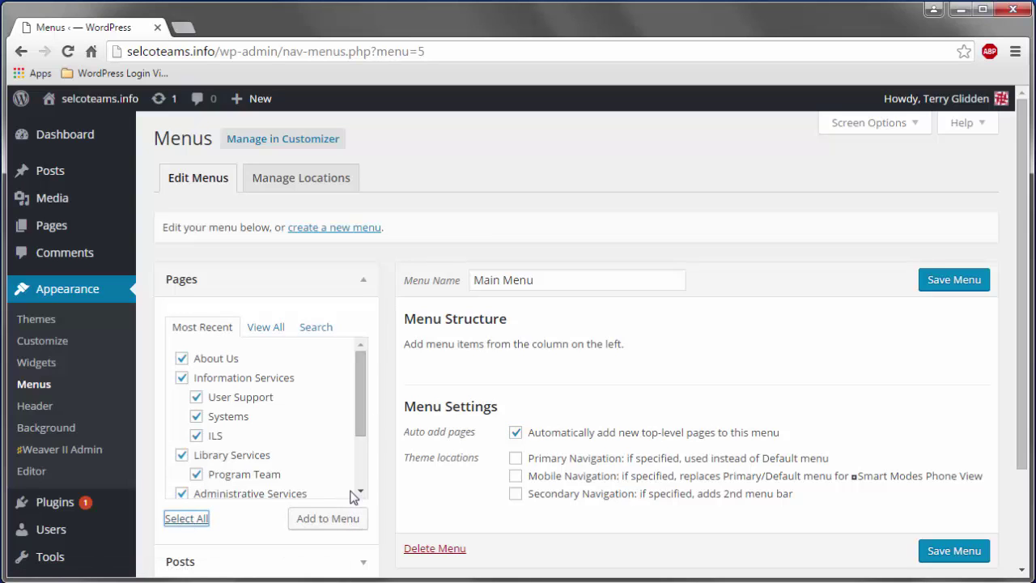
pyautogui.scroll(-5, 236, 393)
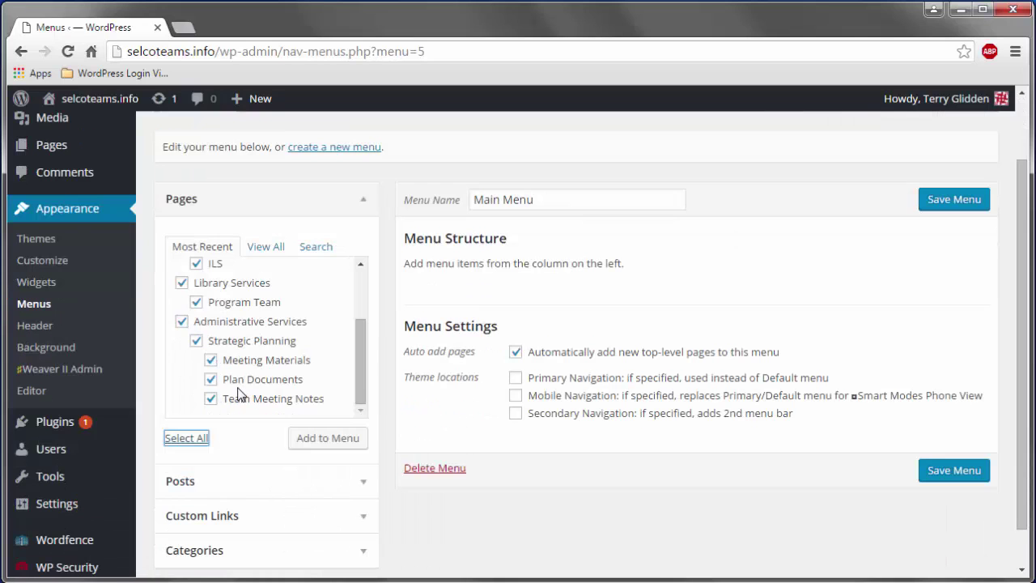
pyautogui.scroll(3, 240, 394)
pyautogui.scroll(1, 241, 394)
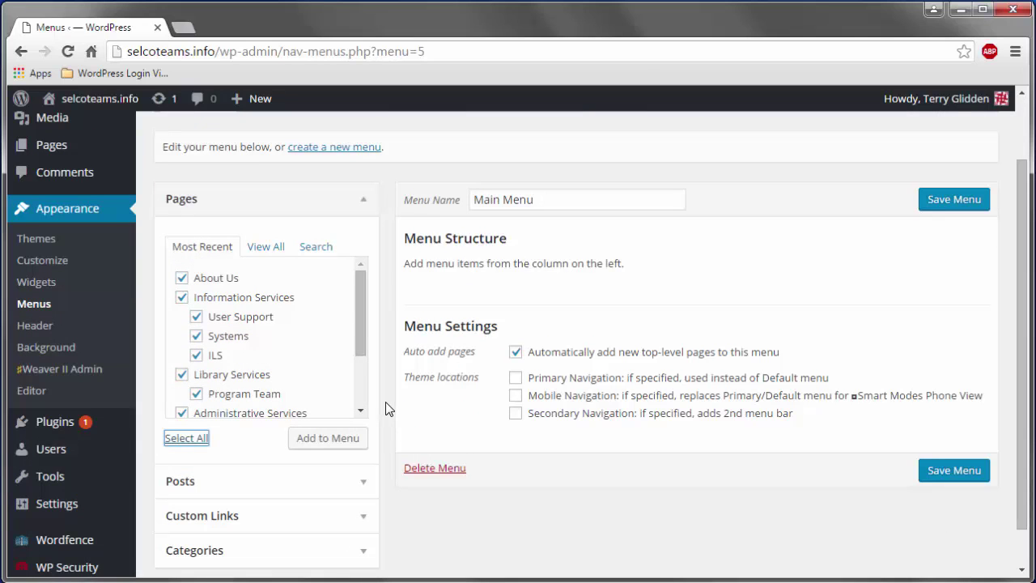
pyautogui.scroll(1, 386, 407)
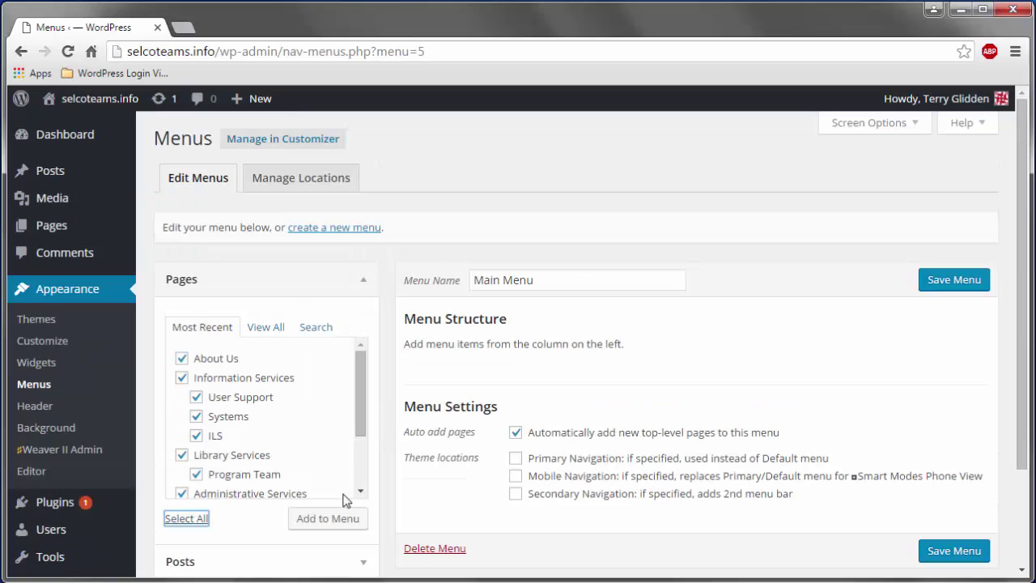
pyautogui.click(341, 521)
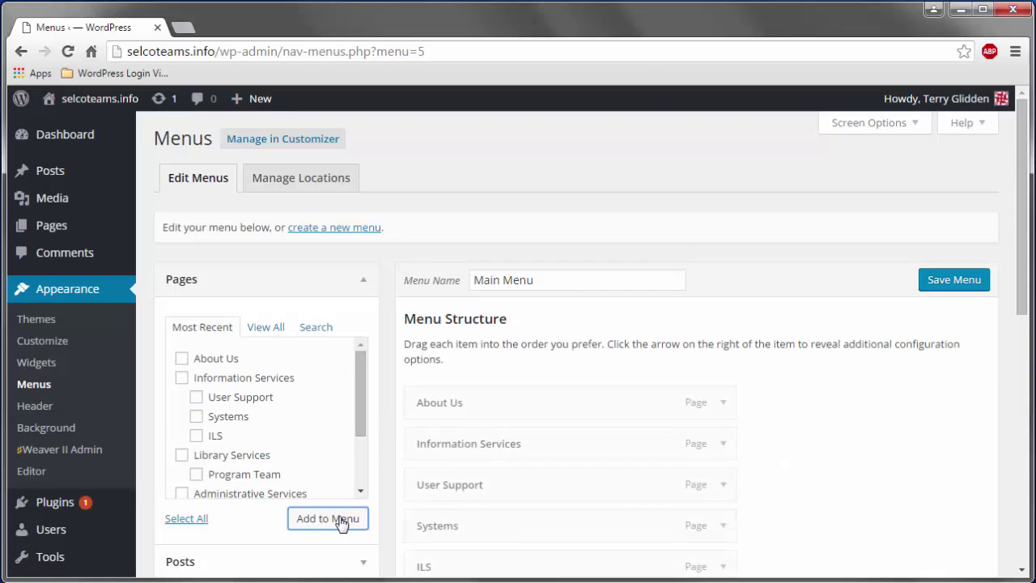
# Nest User Support, Systems and ILS as sub items under Information Services in the menu structure
pyautogui.scroll(-1, 910, 405)
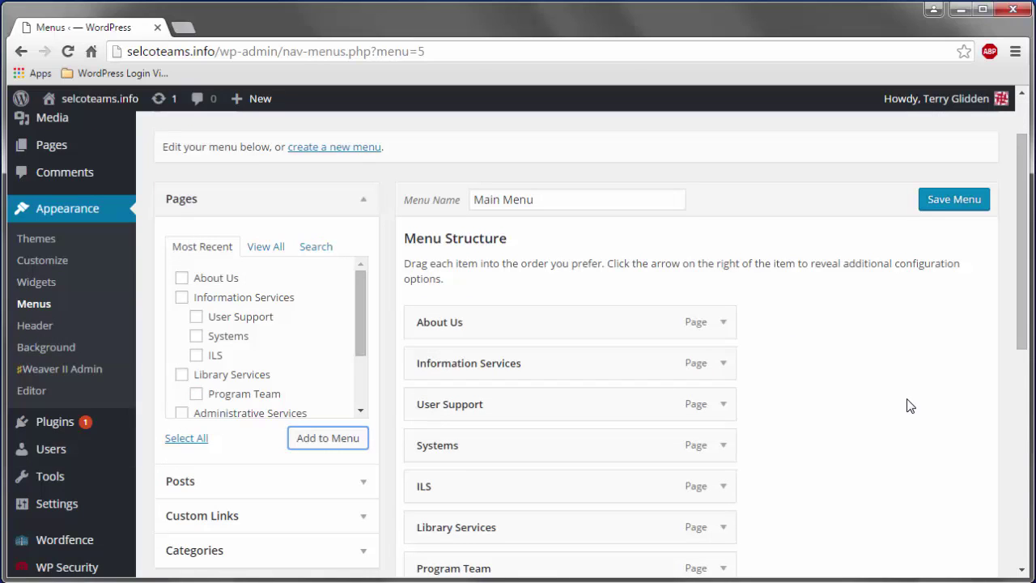
pyautogui.scroll(-1, 910, 405)
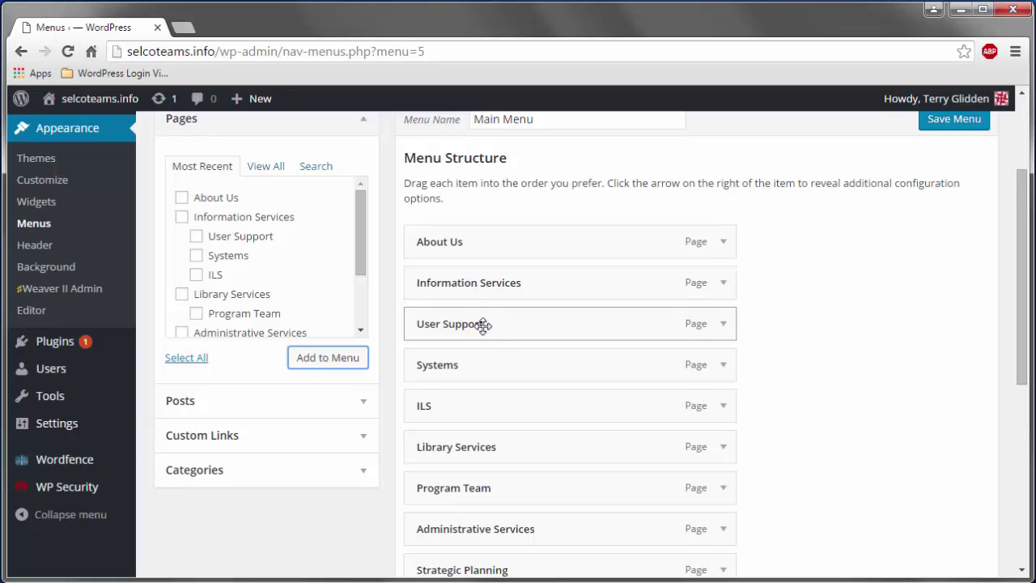
pyautogui.moveTo(483, 325); pyautogui.dragTo(513, 354)
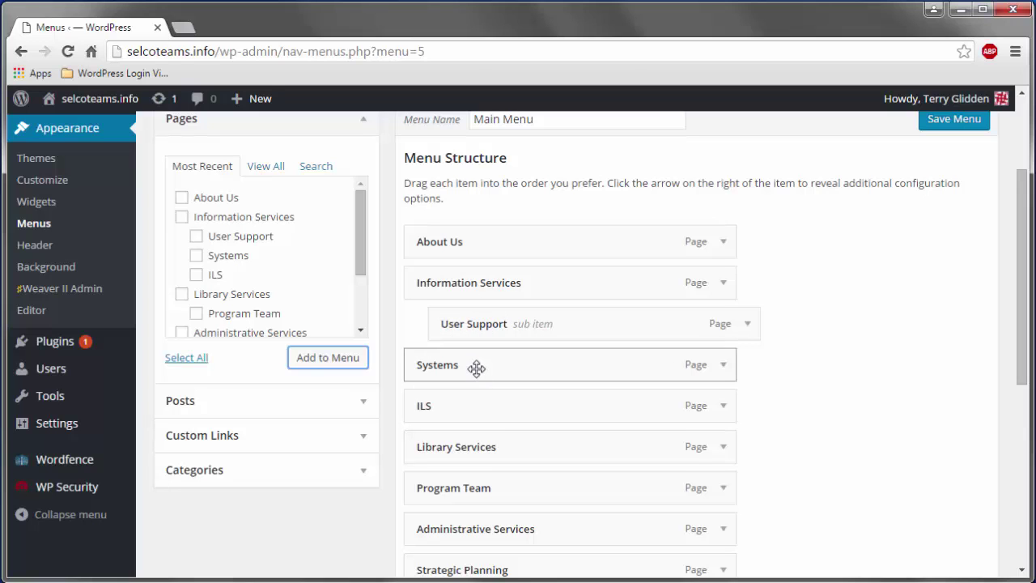
pyautogui.moveTo(479, 369); pyautogui.dragTo(527, 416)
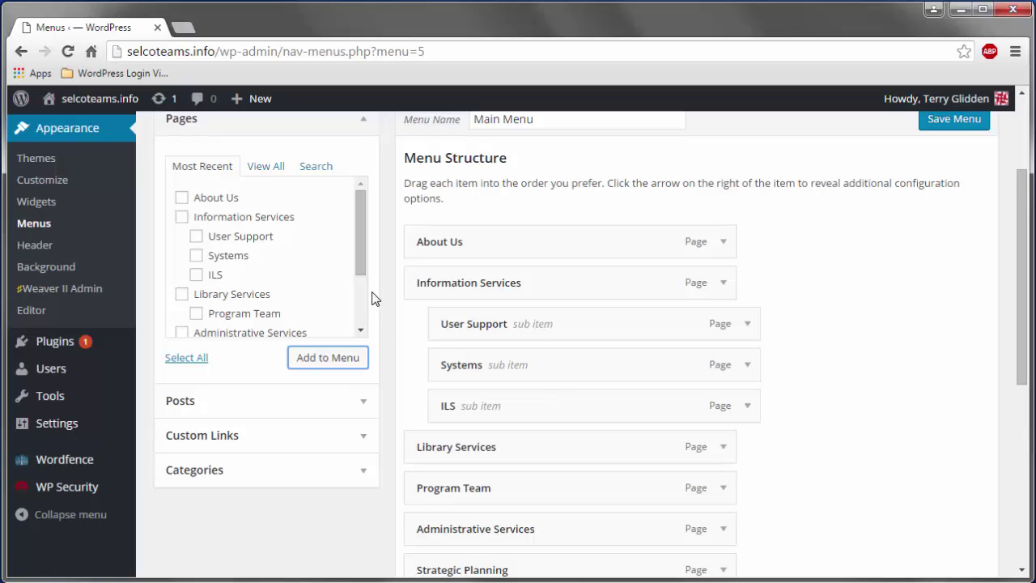
# Make Program Team a sub item of Library Services and Strategic Planning a sub item of Administrative Services
pyautogui.moveTo(356, 265); pyautogui.dragTo(359, 308)
pyautogui.moveTo(488, 484); pyautogui.dragTo(517, 500)
pyautogui.scroll(-2, 576, 358)
pyautogui.scroll(1, 577, 358)
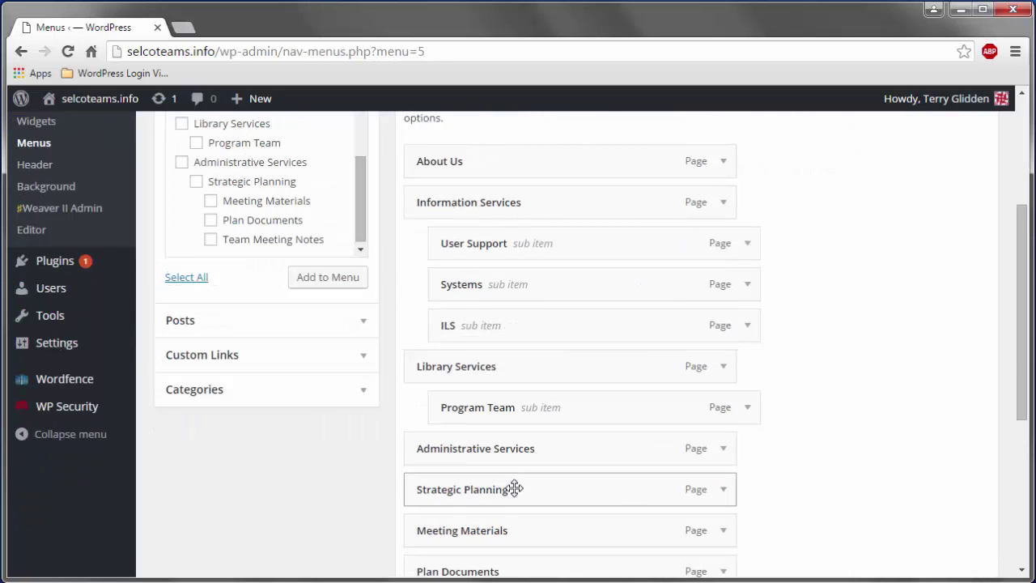
pyautogui.moveTo(516, 488); pyautogui.dragTo(578, 513)
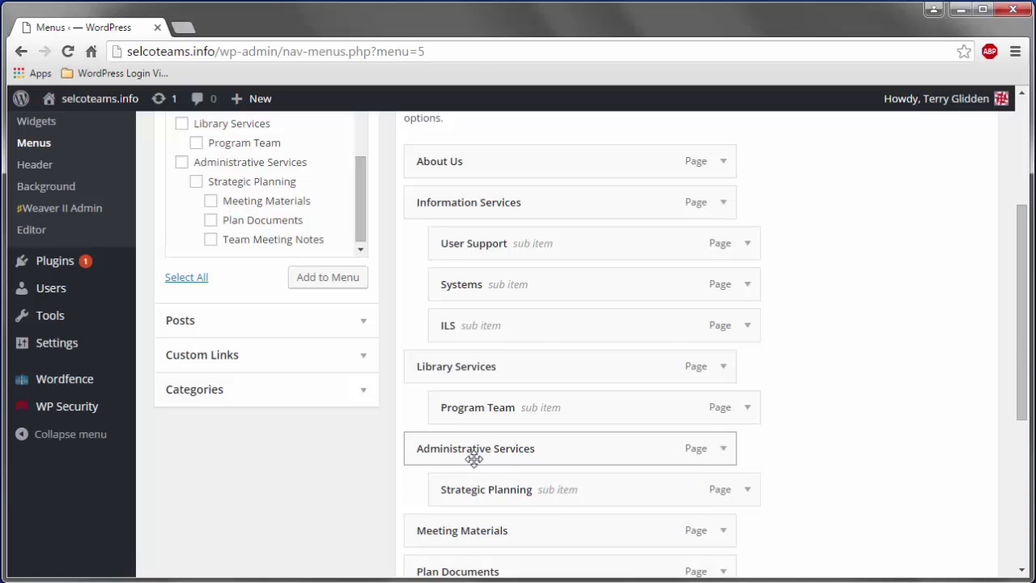
# Nest Meeting Materials, Plan Documents and Team Meeting Notes under Strategic Planning, and save the menu
pyautogui.scroll(-2, 474, 459)
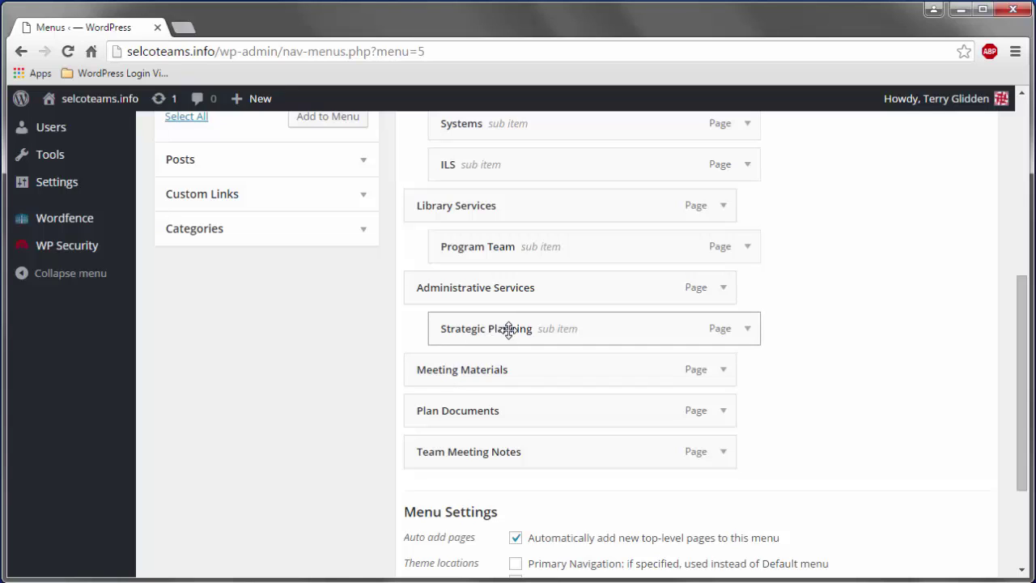
pyautogui.moveTo(484, 370); pyautogui.dragTo(528, 380)
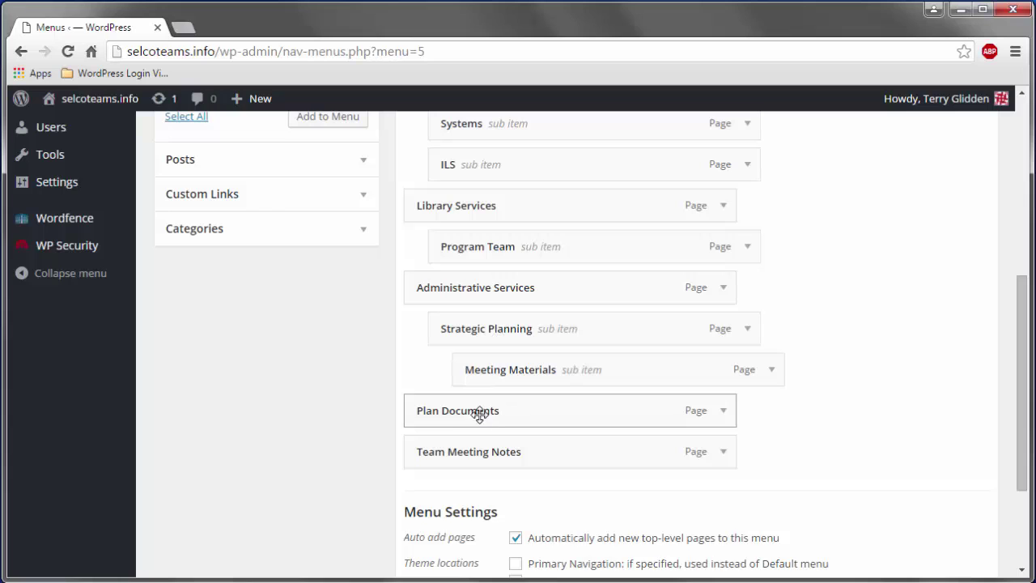
pyautogui.moveTo(481, 411); pyautogui.dragTo(551, 466)
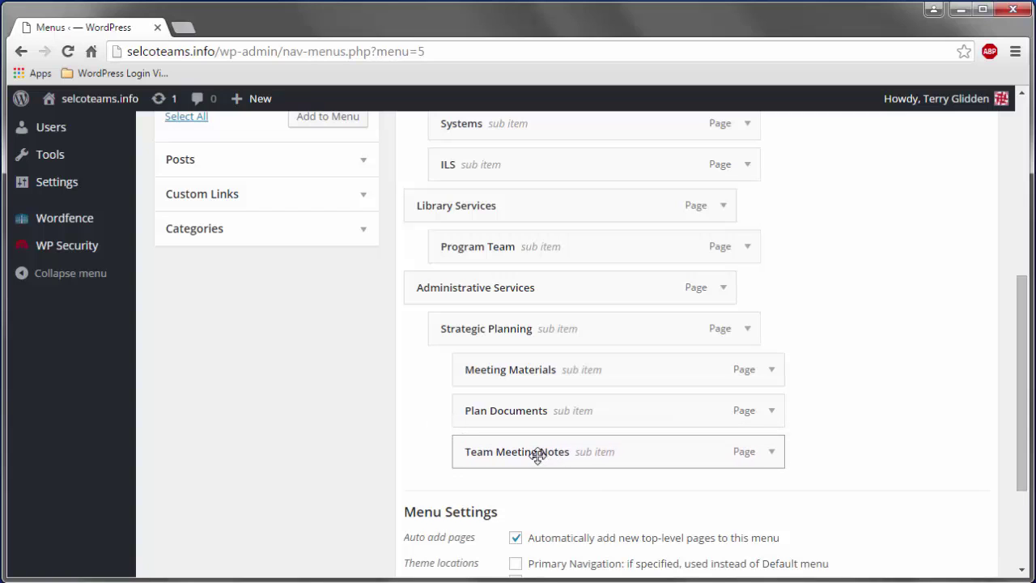
pyautogui.scroll(-1, 535, 448)
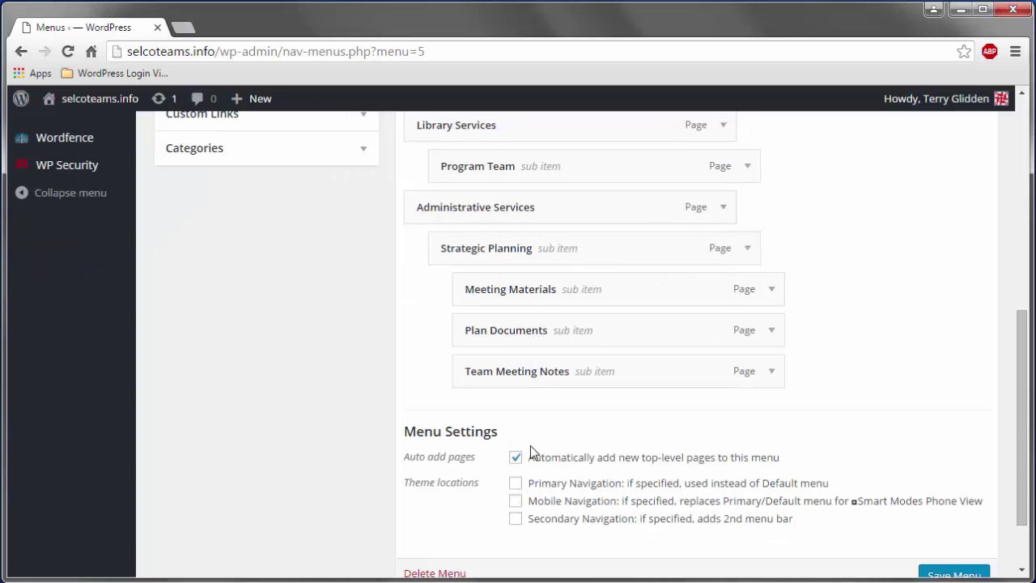
pyautogui.scroll(-1, 530, 446)
pyautogui.click(939, 498)
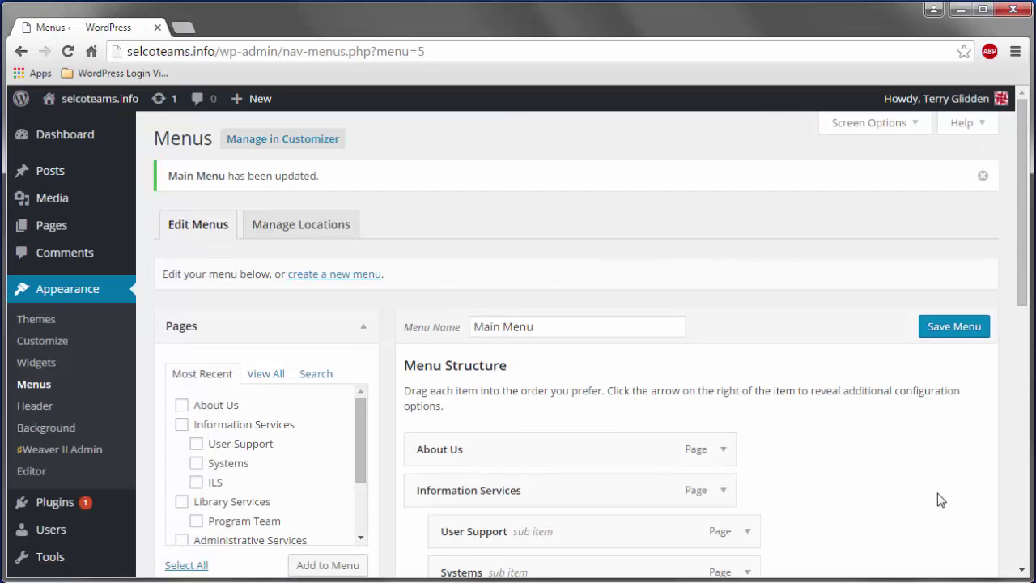
# Open the live site in a new tab, inspect its navigation bar and submenus, and return to the menu editor
pyautogui.rightClick(121, 102)
pyautogui.click(136, 107)
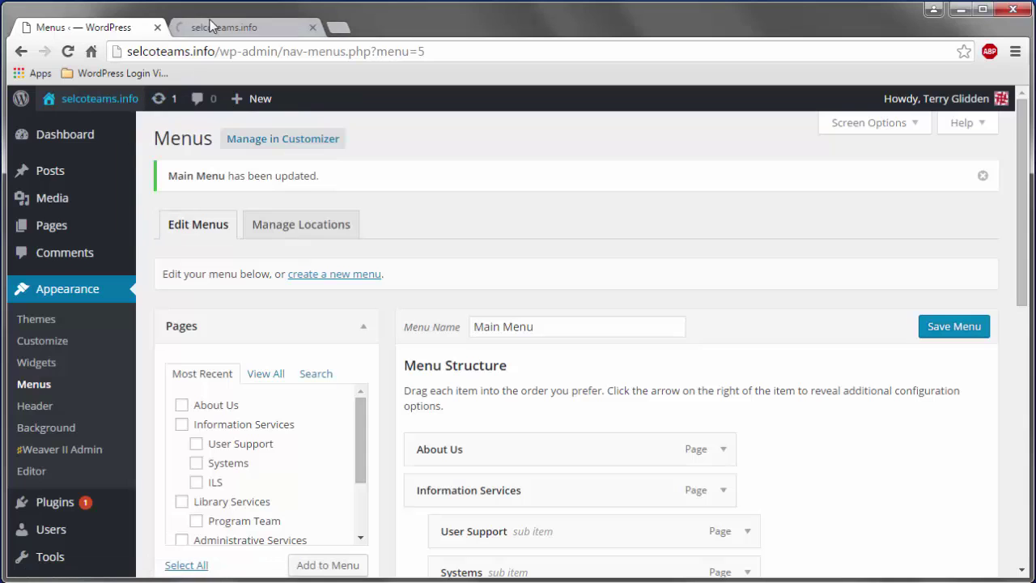
pyautogui.click(216, 32)
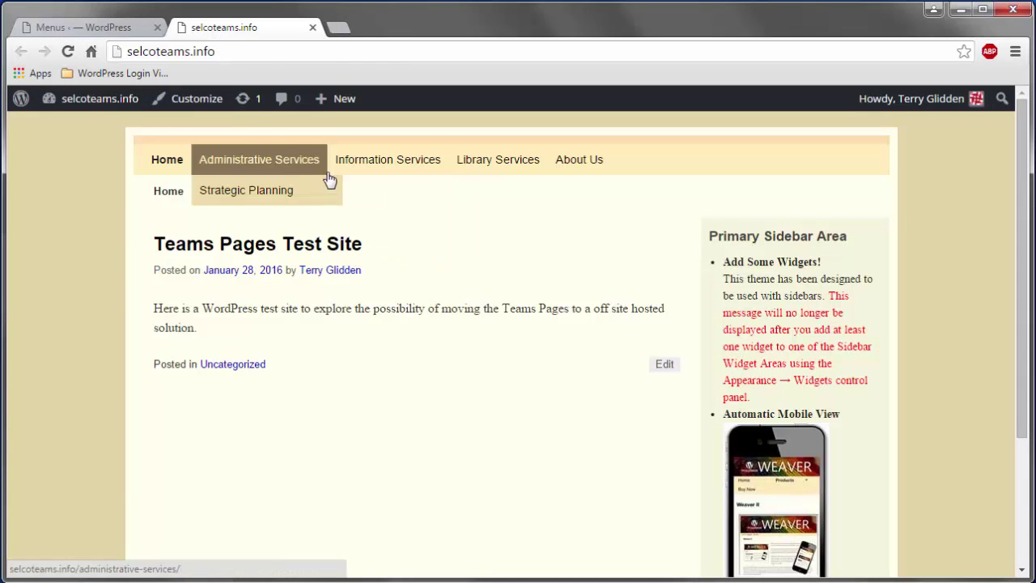
pyautogui.moveTo(414, 177)
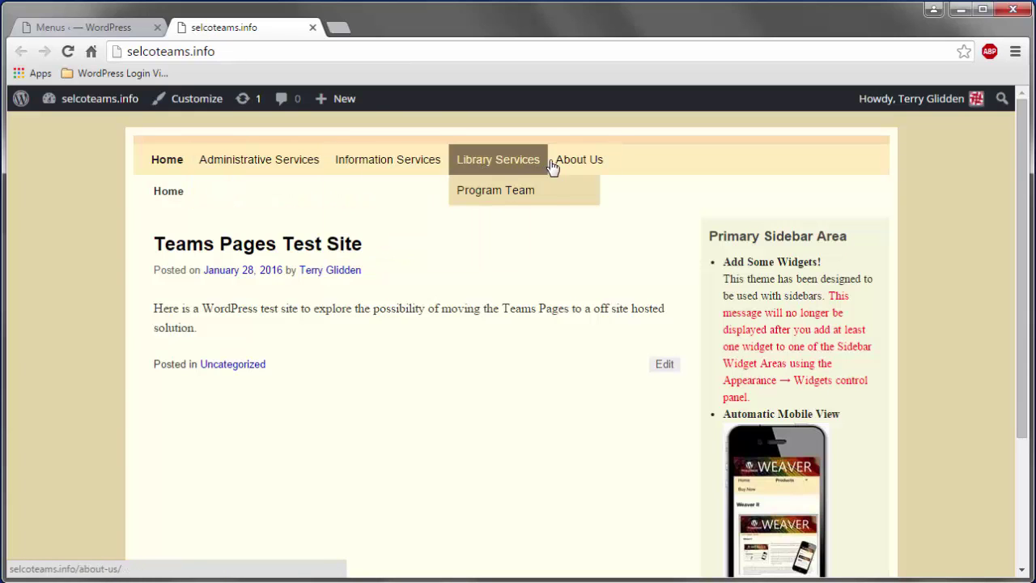
pyautogui.click(99, 30)
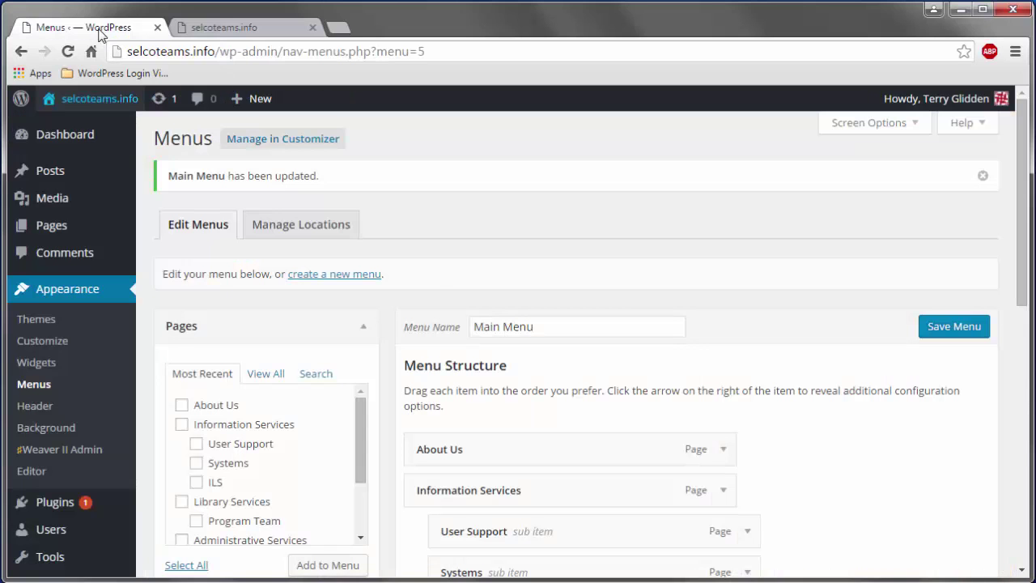
# Move About Us to the end of Main Menu as a top-level item and save the menu
pyautogui.scroll(-1, 553, 433)
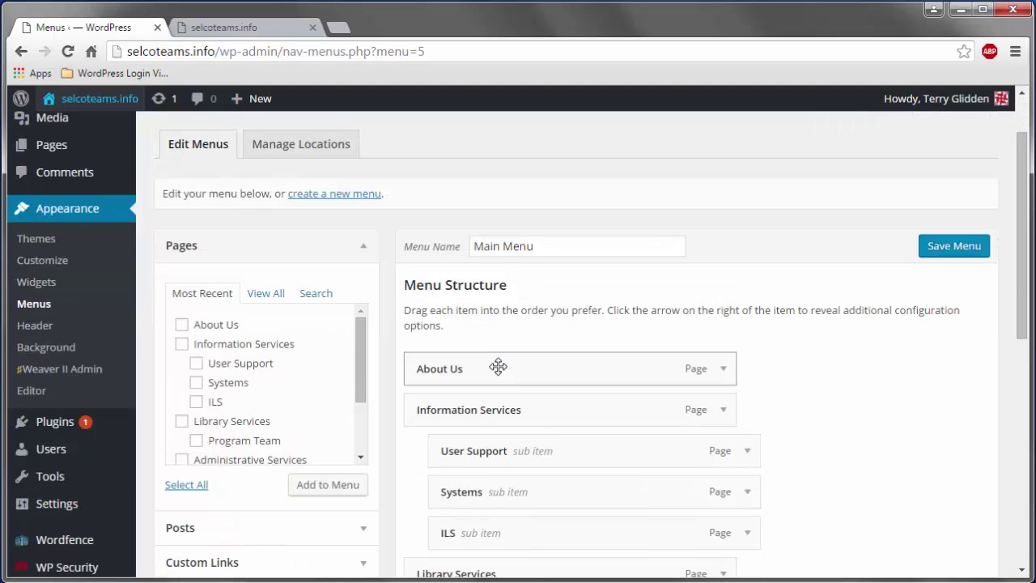
pyautogui.scroll(-2, 508, 367)
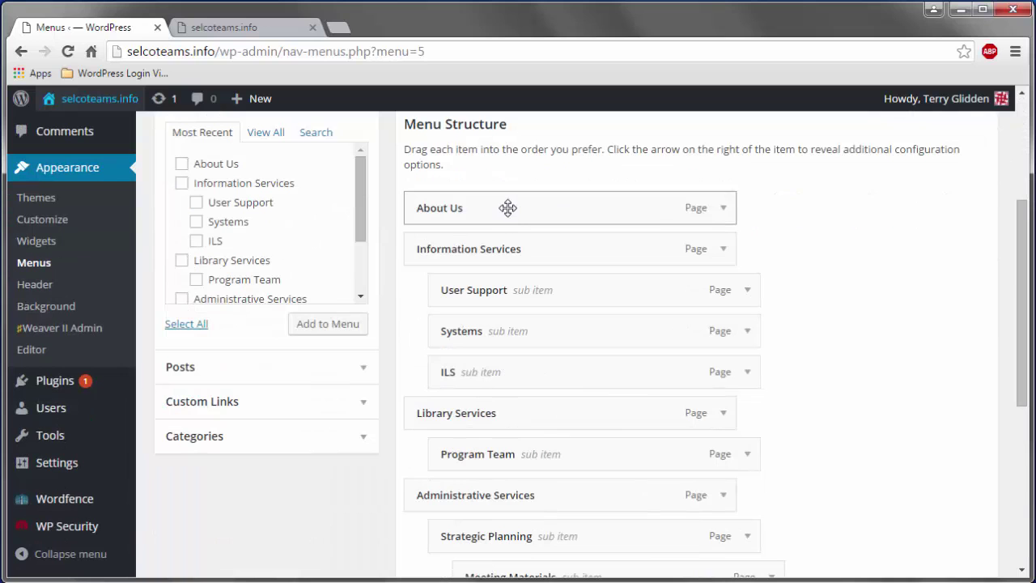
pyautogui.moveTo(510, 208); pyautogui.dragTo(505, 459)
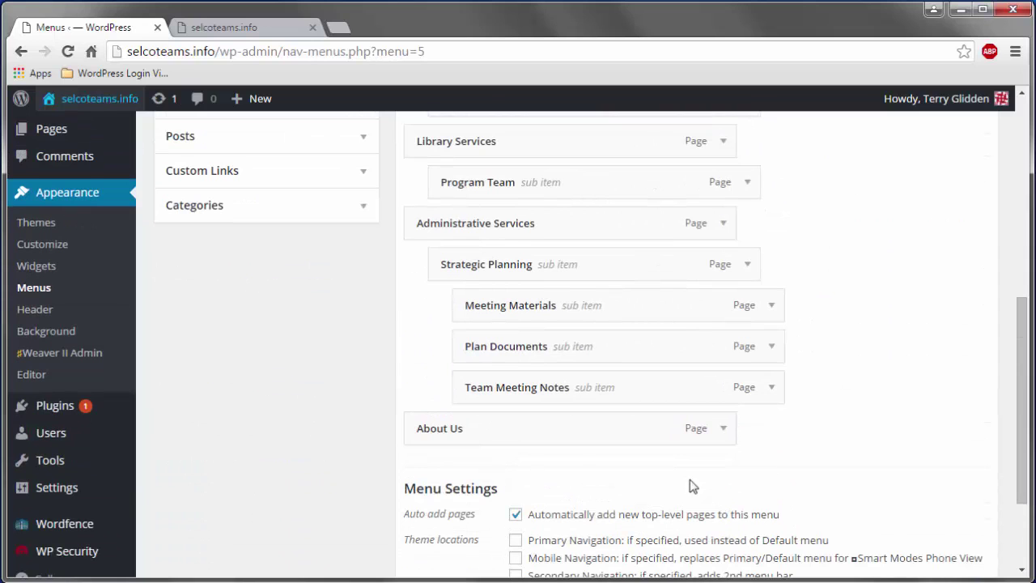
pyautogui.scroll(-3, 690, 486)
pyautogui.click(955, 491)
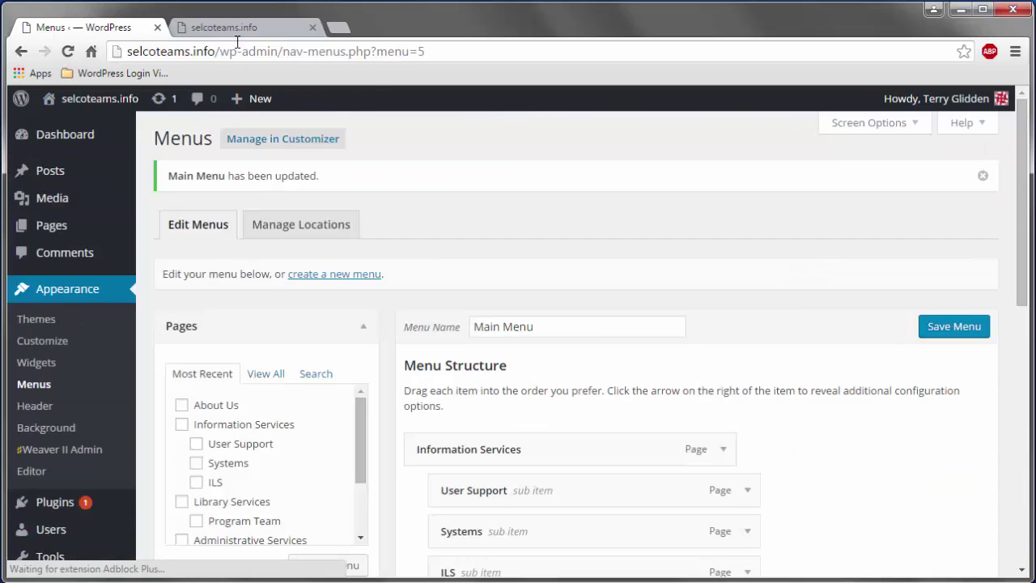
# Reload the live site to check the order of its navigation bar, and return to the menu editor
pyautogui.click(236, 31)
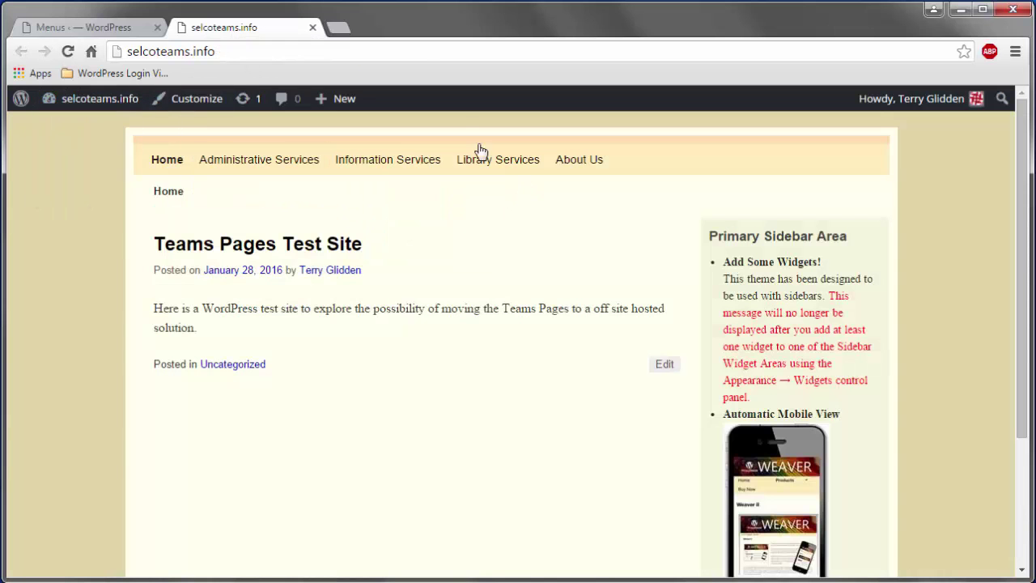
pyautogui.click(68, 51)
pyautogui.click(89, 31)
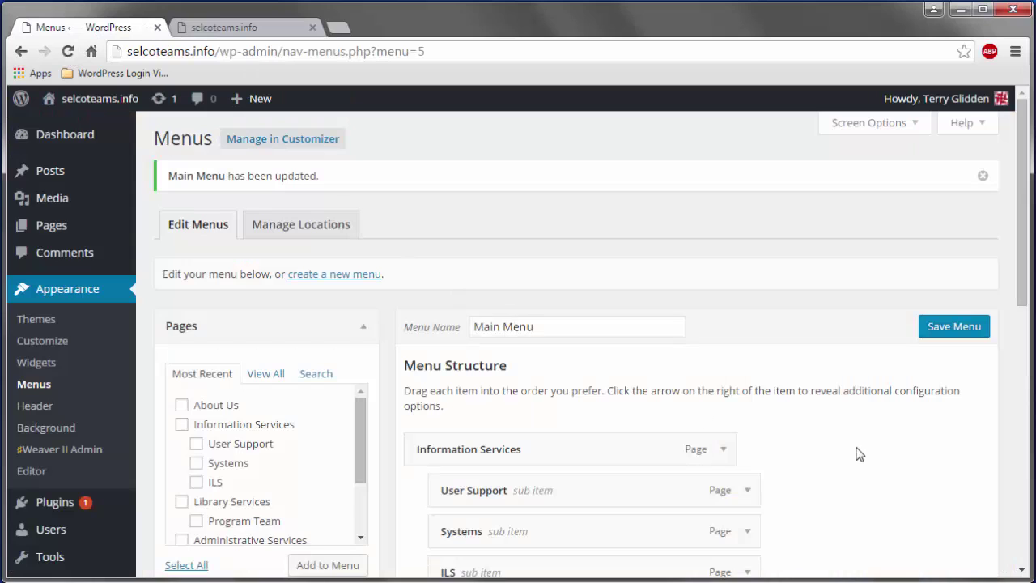
# In the menu location settings, assign Main Menu to the Primary, Mobile and Secondary Navigation locations
pyautogui.scroll(-1, 858, 451)
pyautogui.scroll(1, 857, 451)
pyautogui.click(289, 230)
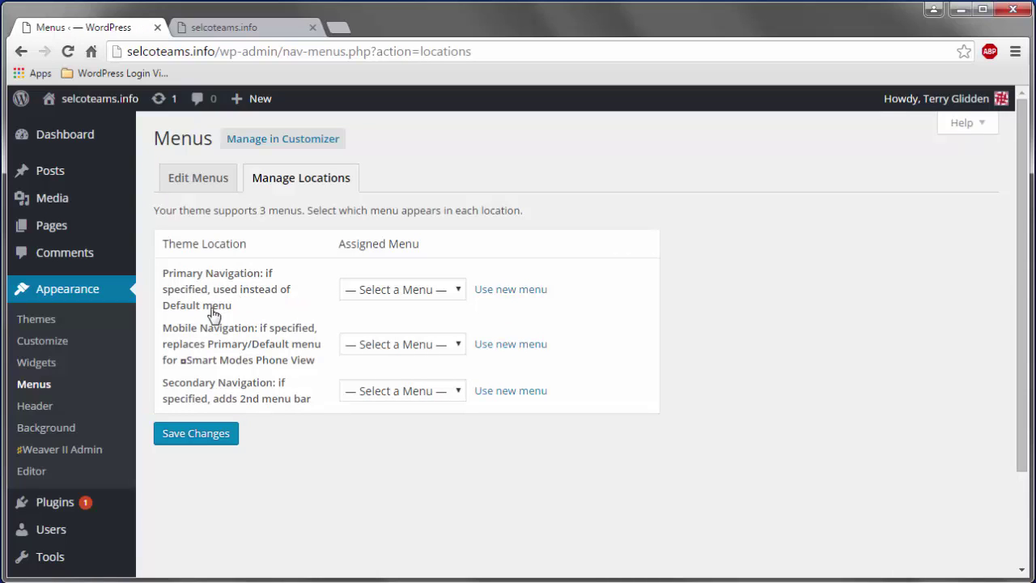
pyautogui.click(458, 290)
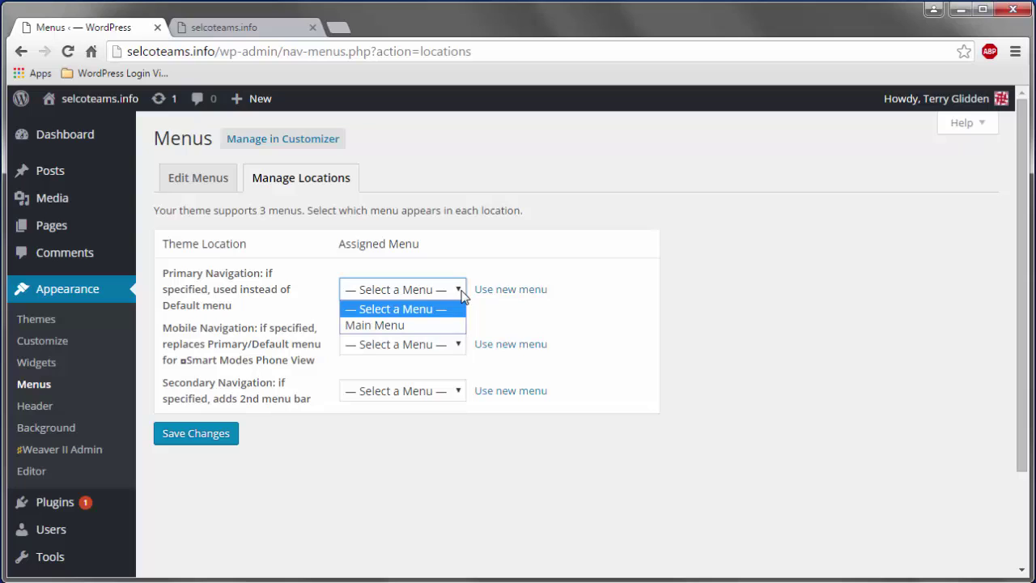
pyautogui.click(443, 326)
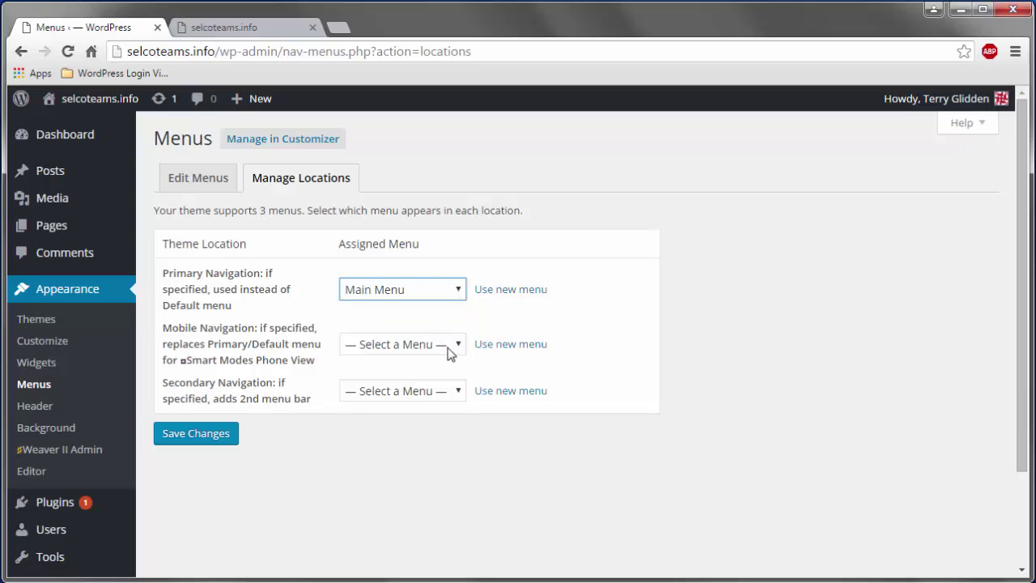
pyautogui.click(449, 346)
pyautogui.click(421, 376)
pyautogui.click(452, 391)
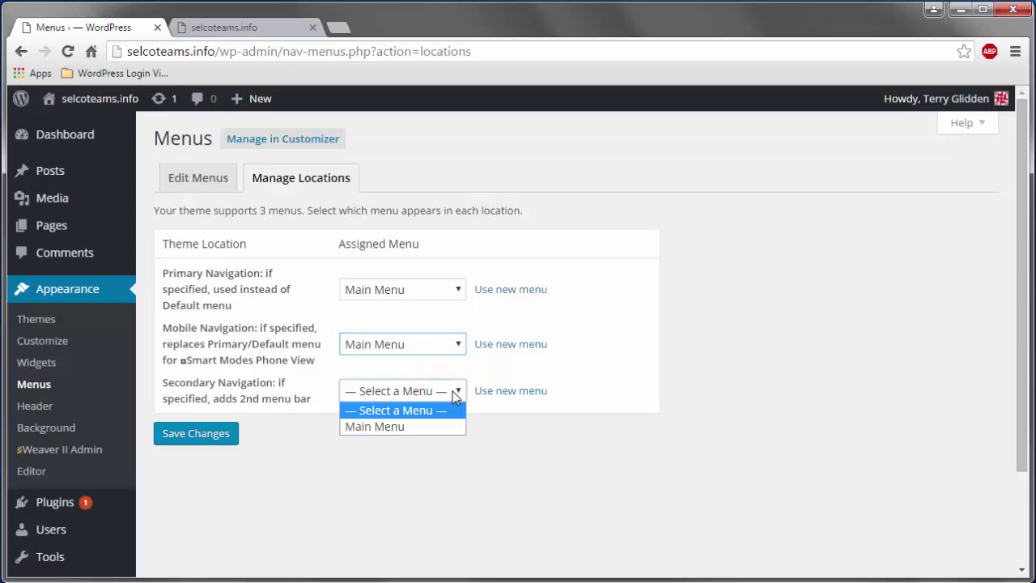
pyautogui.click(428, 429)
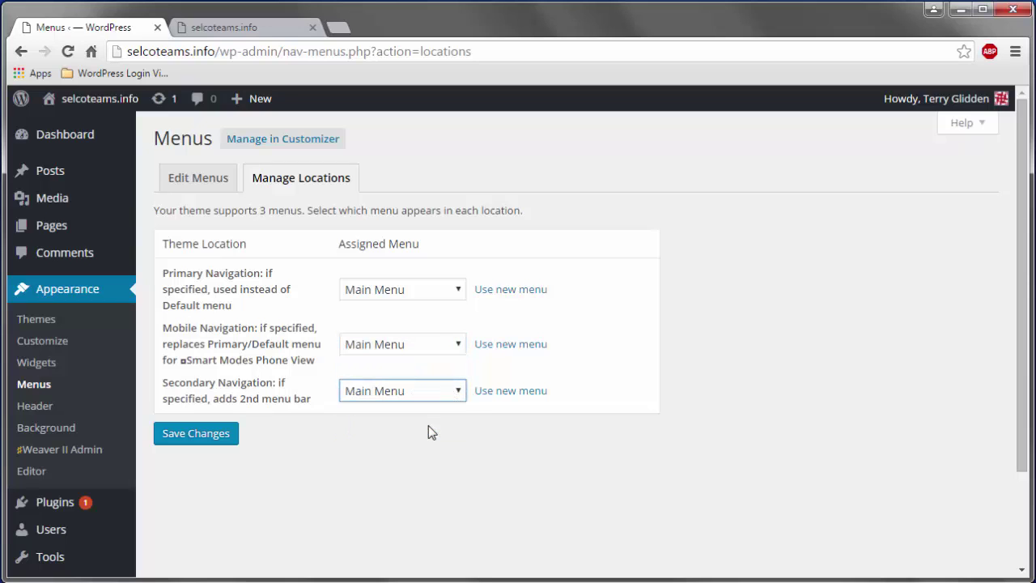
# Clear the menu assigned to the Secondary Navigation location and save the menu location changes
pyautogui.click(455, 390)
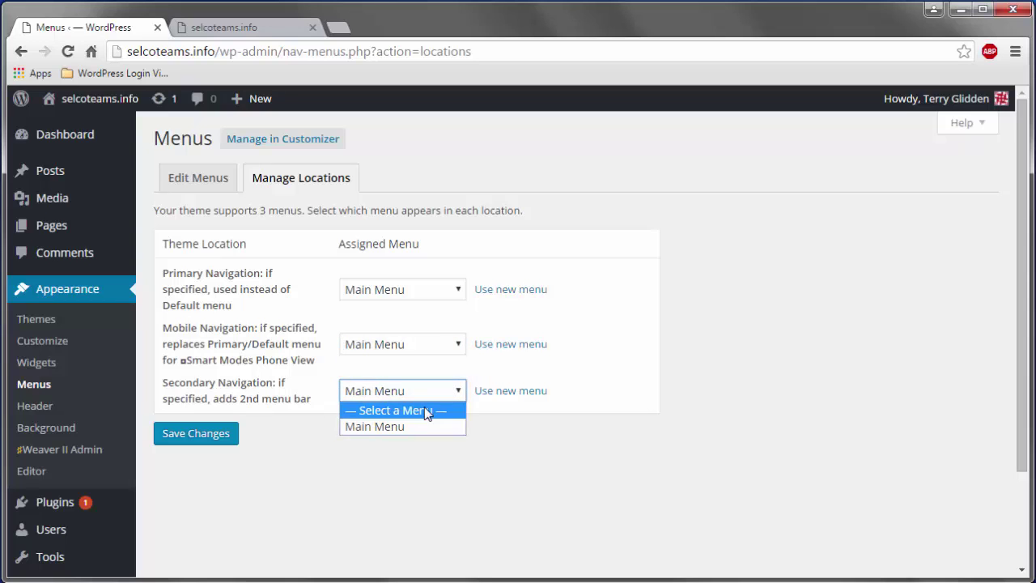
pyautogui.click(428, 409)
pyautogui.click(213, 435)
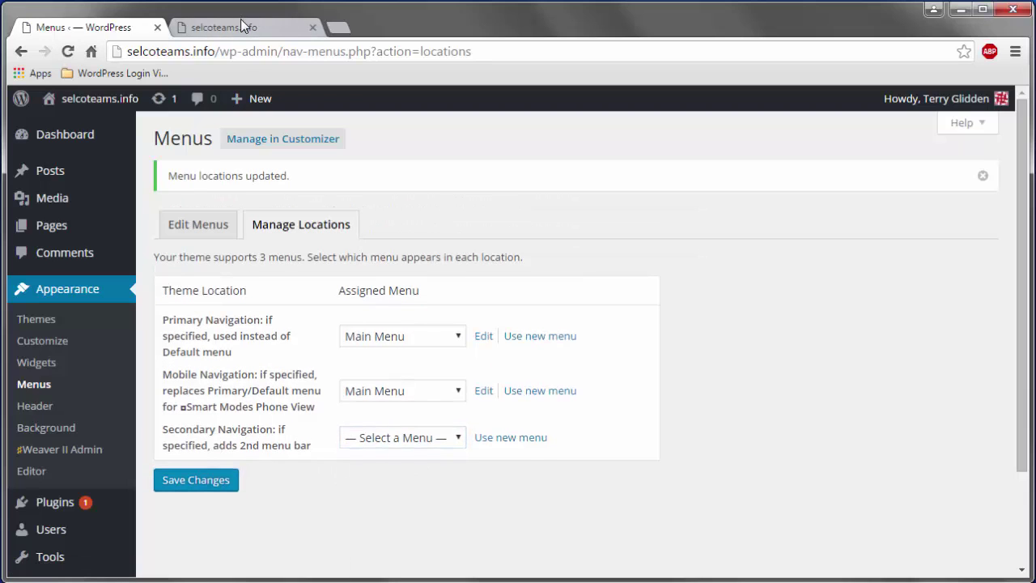
# Reload the live site to check its navigation bar, and return to the menu location settings
pyautogui.click(240, 27)
pyautogui.click(68, 52)
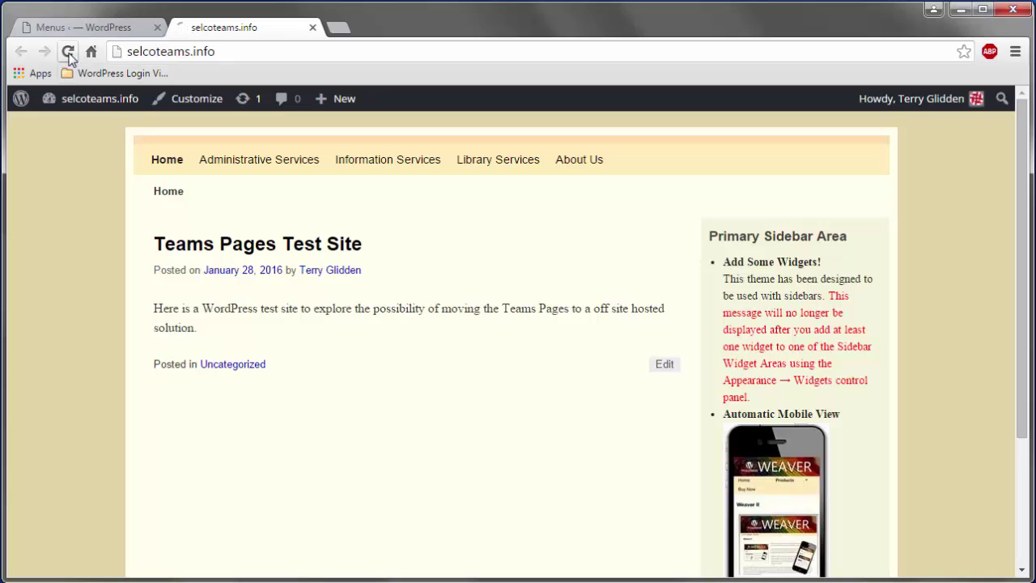
pyautogui.moveTo(309, 176)
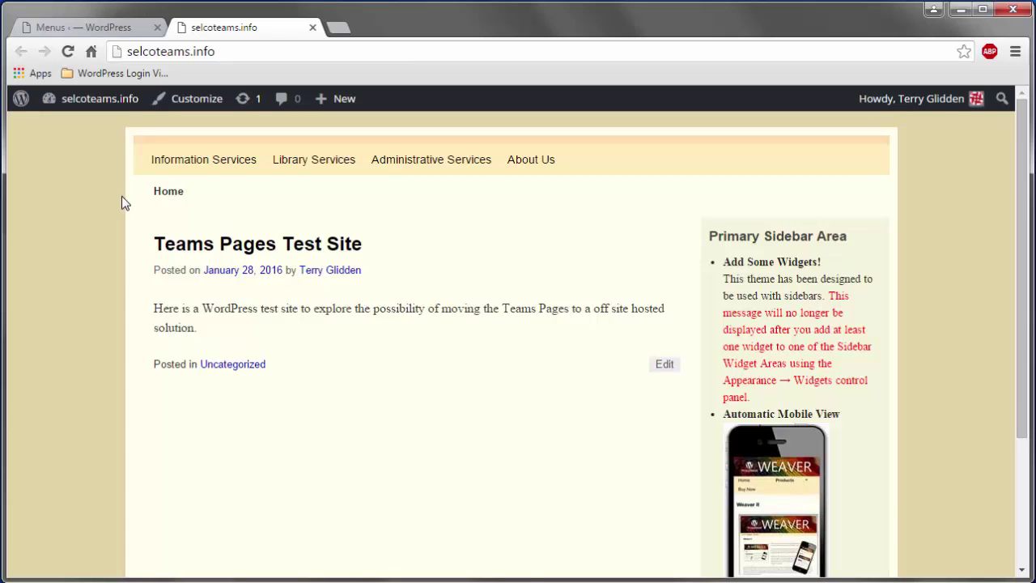
pyautogui.click(91, 27)
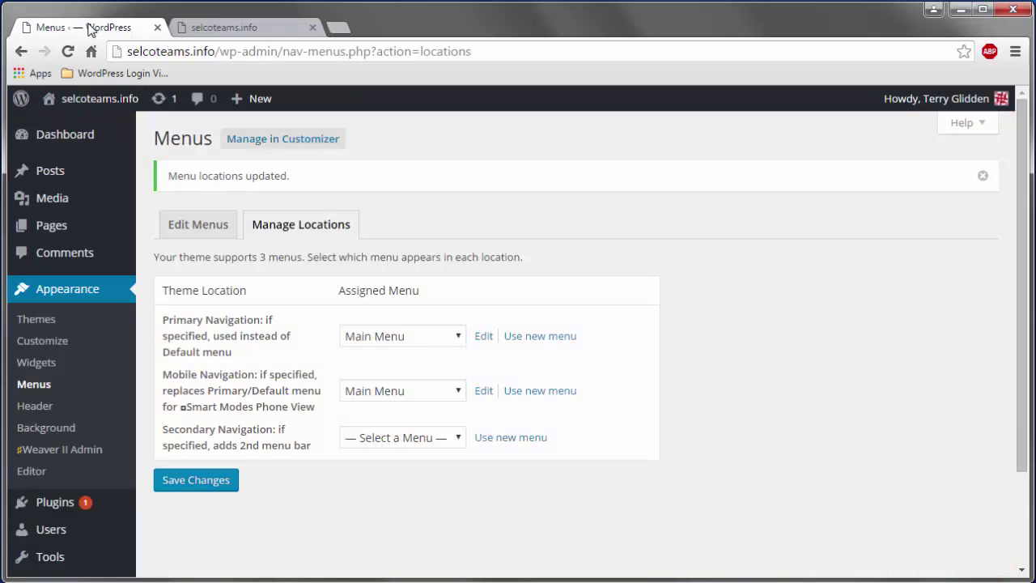
pyautogui.click(203, 230)
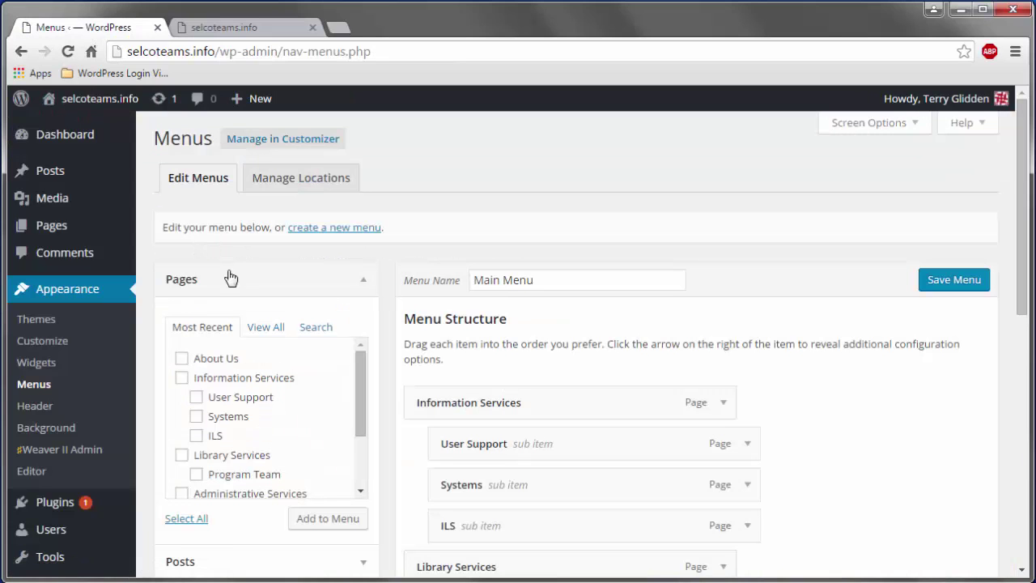
pyautogui.scroll(-2, 232, 280)
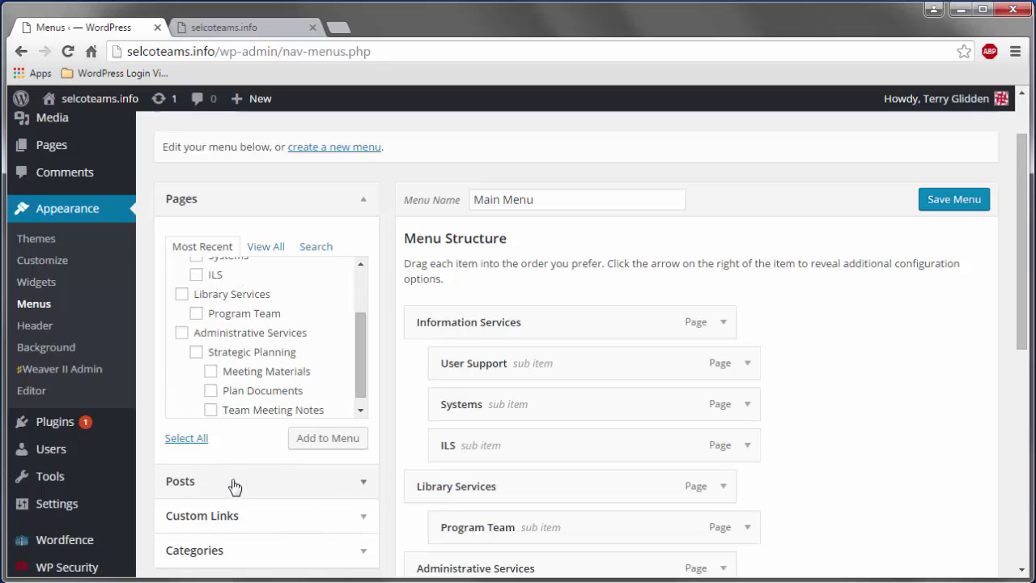
pyautogui.click(363, 520)
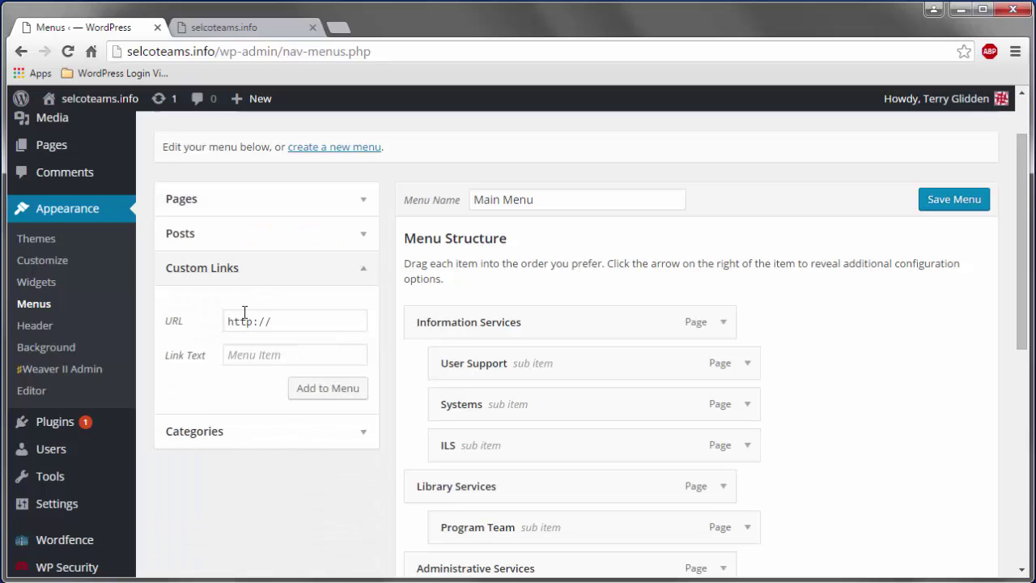
pyautogui.click(293, 324)
pyautogui.click(306, 354)
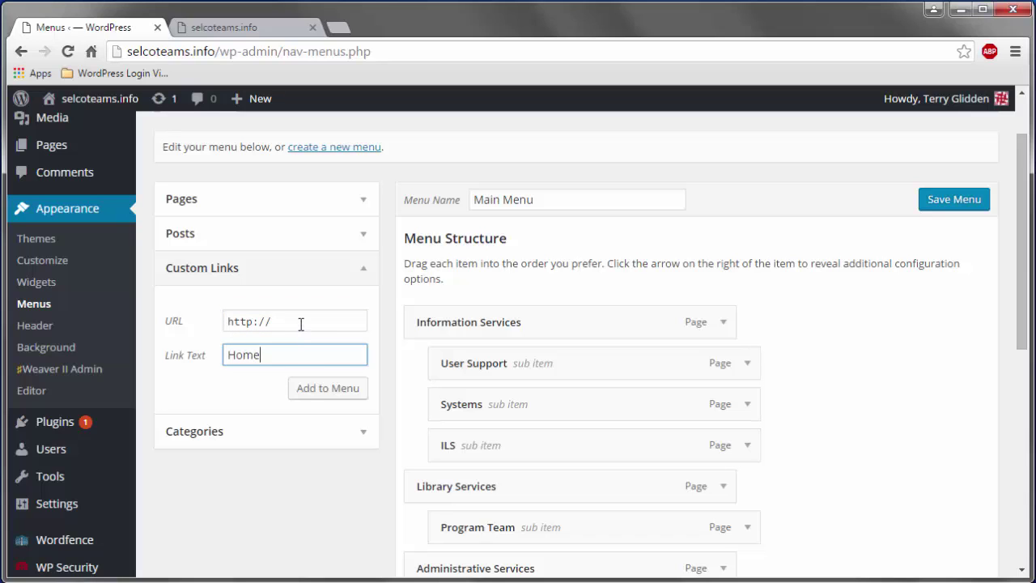
pyautogui.click(301, 323)
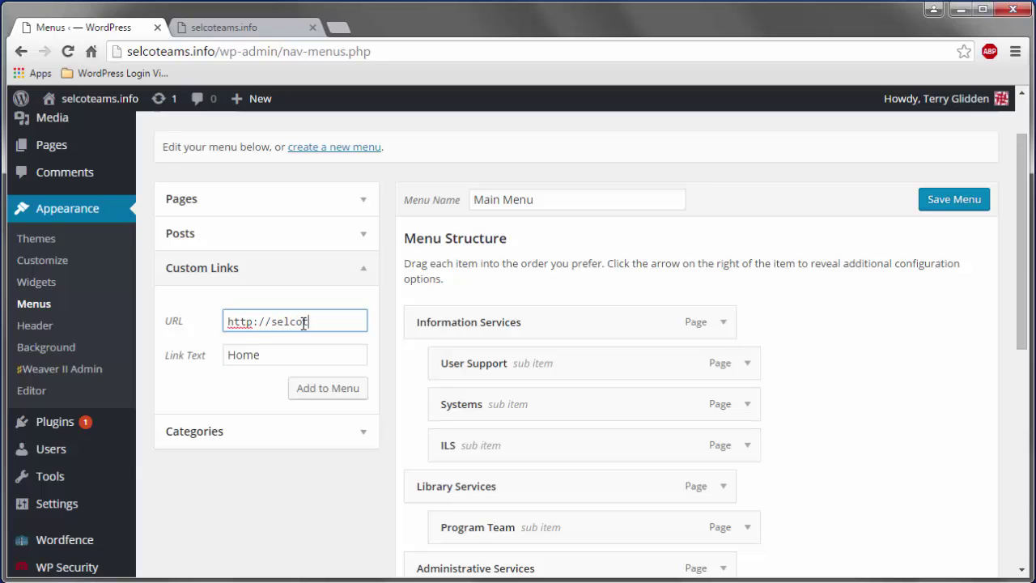
pyautogui.write('selcoteams.info')
pyautogui.click(335, 395)
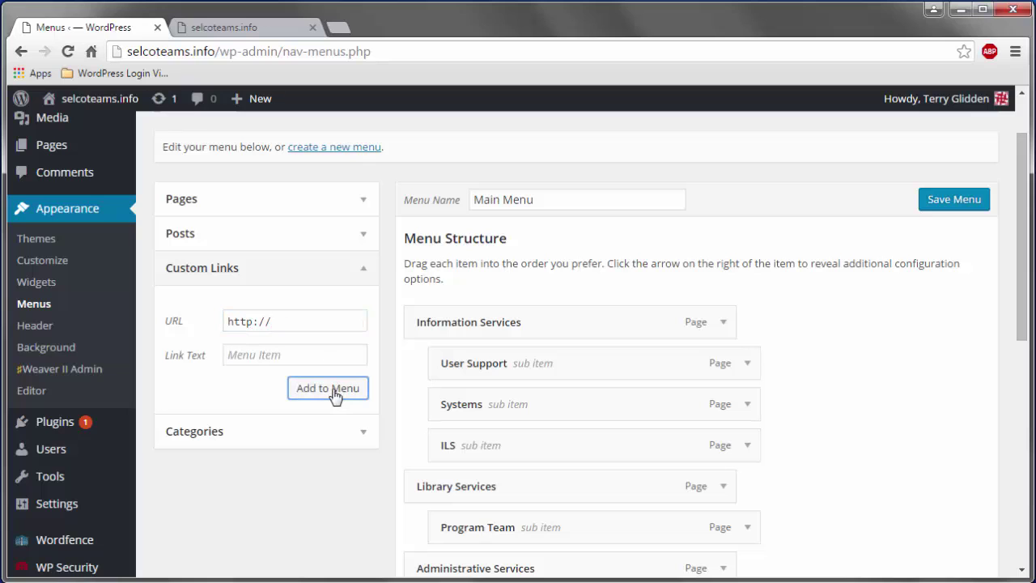
# Move the Home link to the beginning of Main Menu as a top-level item and save the menu
pyautogui.scroll(-4, 428, 435)
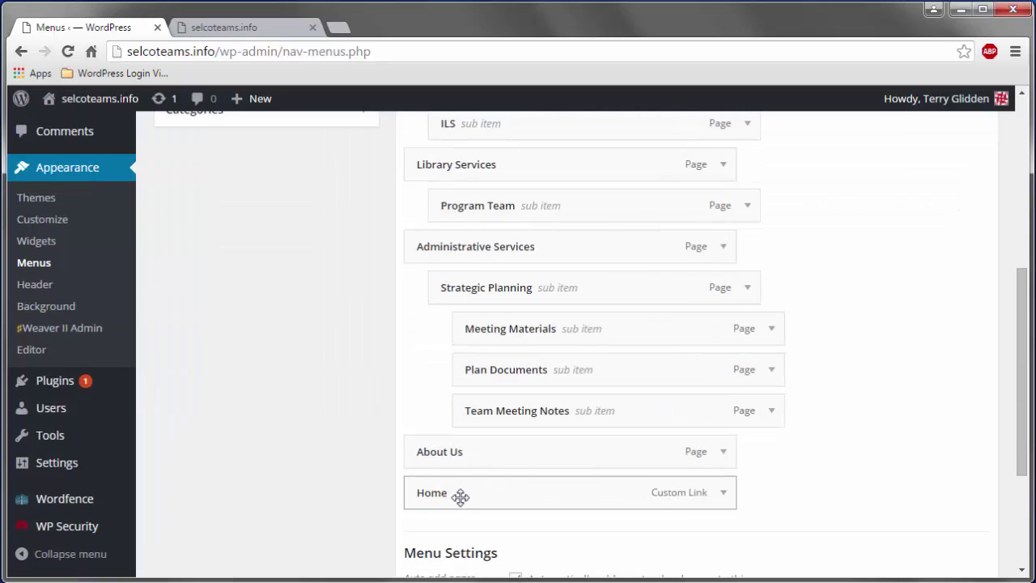
pyautogui.moveTo(460, 496); pyautogui.dragTo(459, 429)
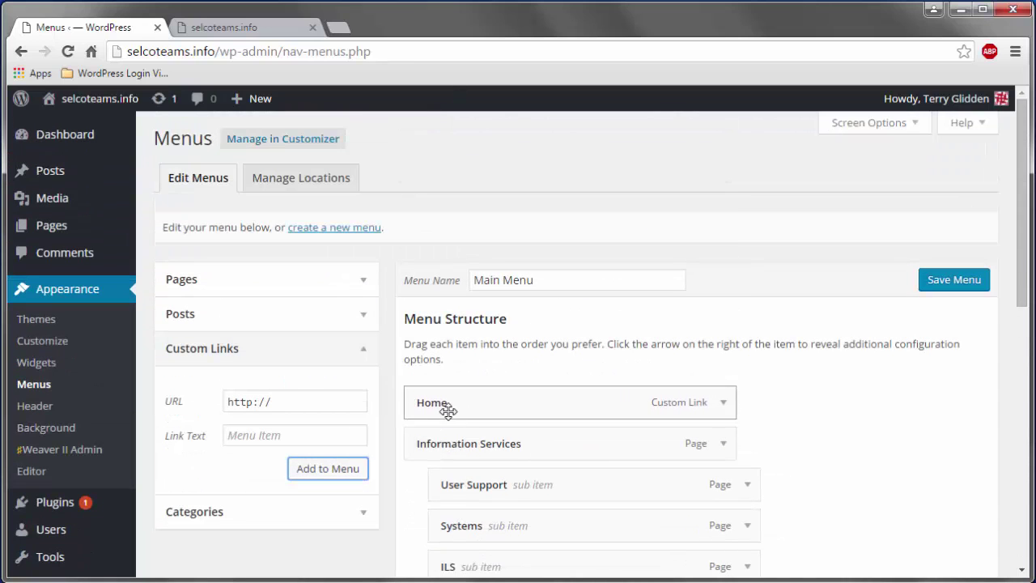
pyautogui.click(960, 290)
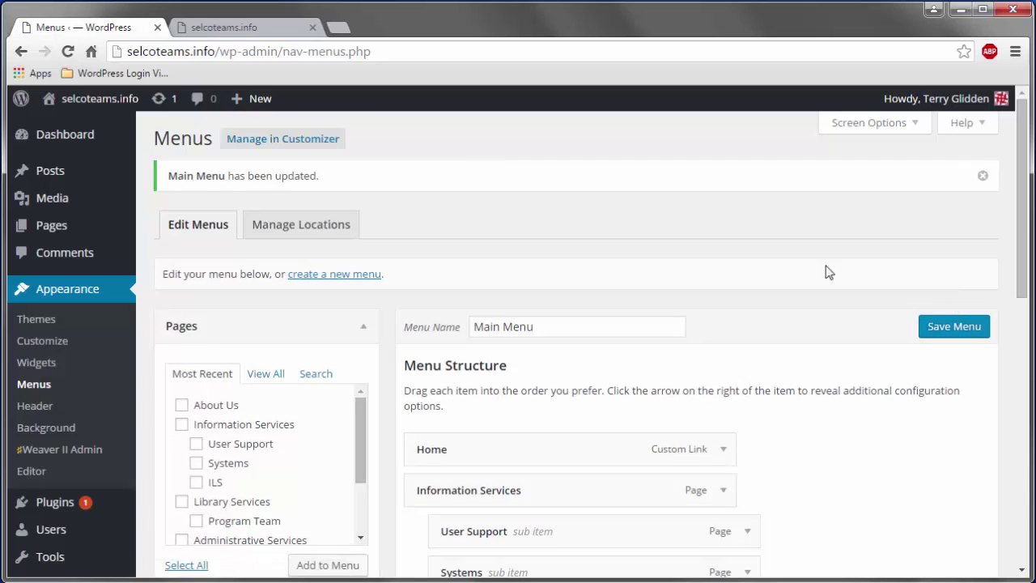
# Reload the live site, open User Support under Information Services, and follow the Home link back to the front page
pyautogui.click(257, 29)
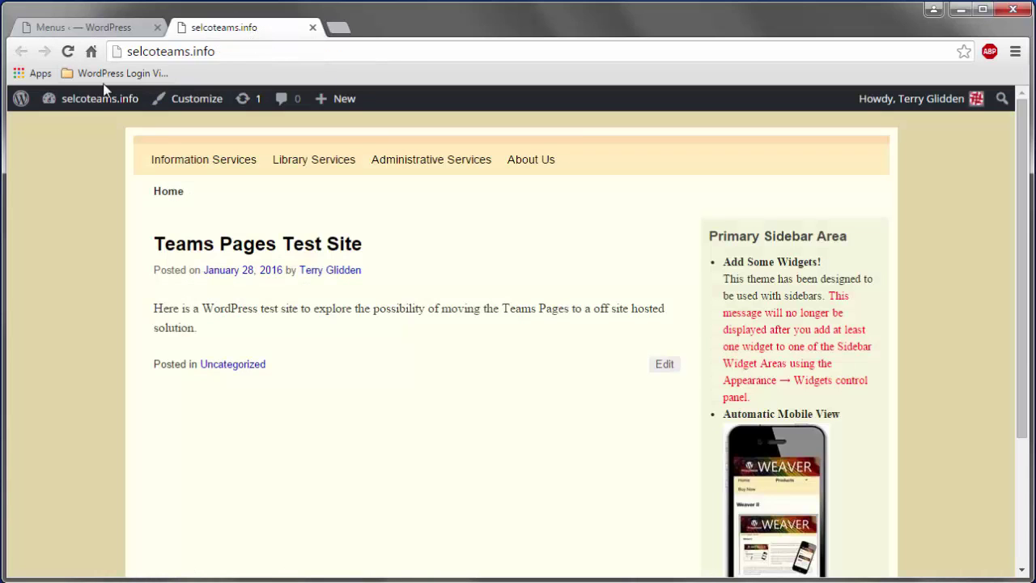
pyautogui.click(68, 51)
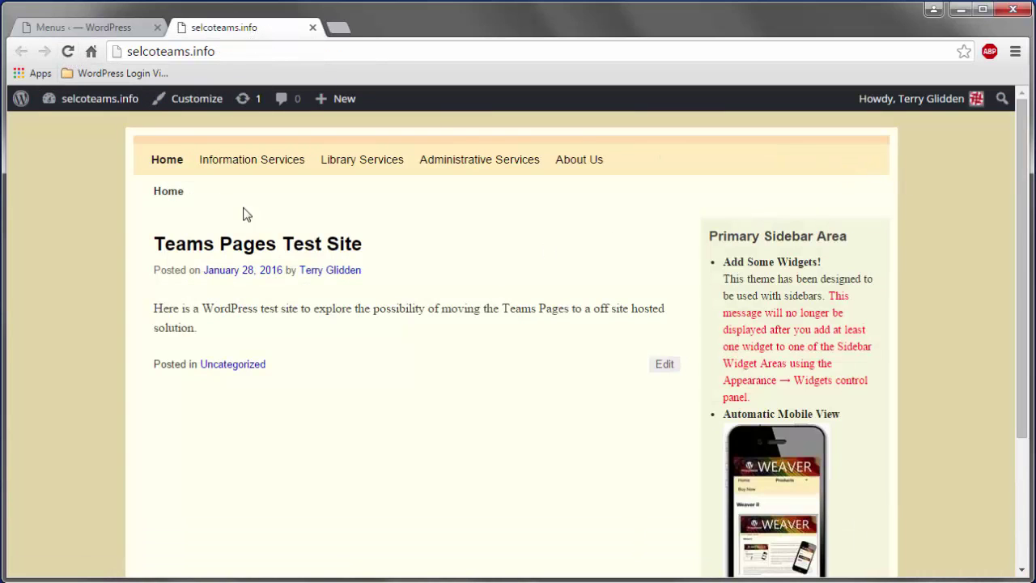
pyautogui.moveTo(247, 168)
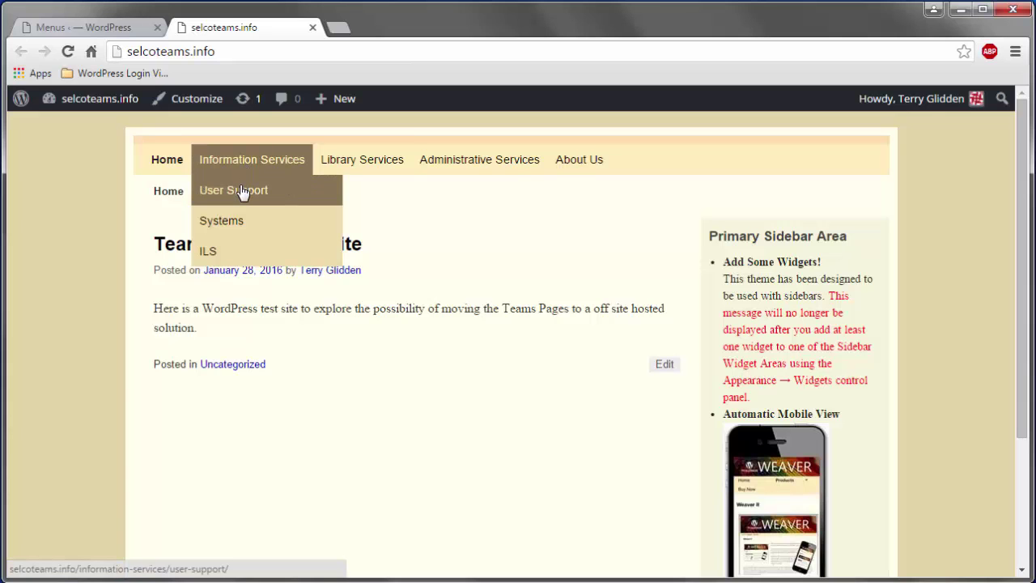
pyautogui.click(241, 191)
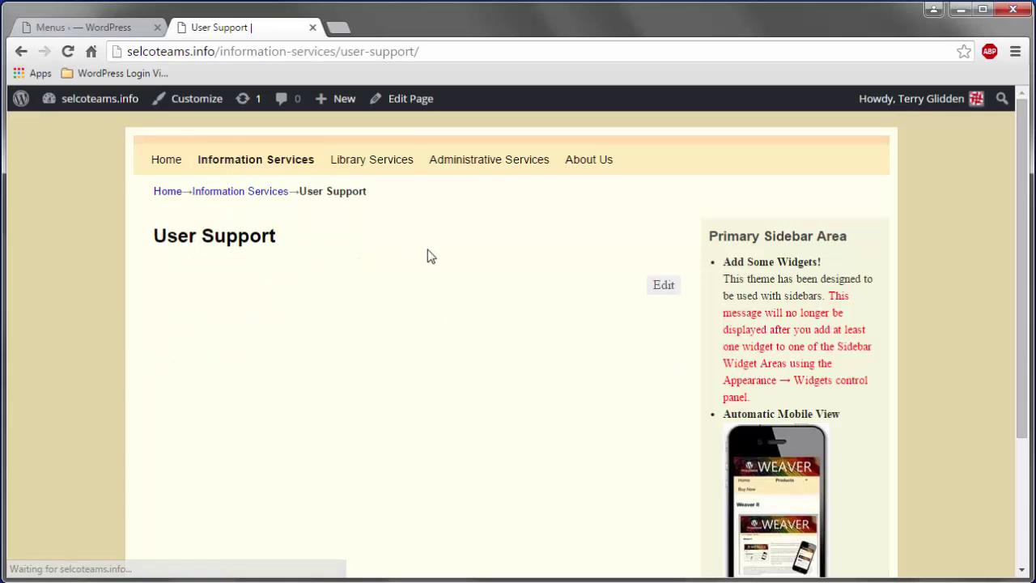
pyautogui.click(166, 164)
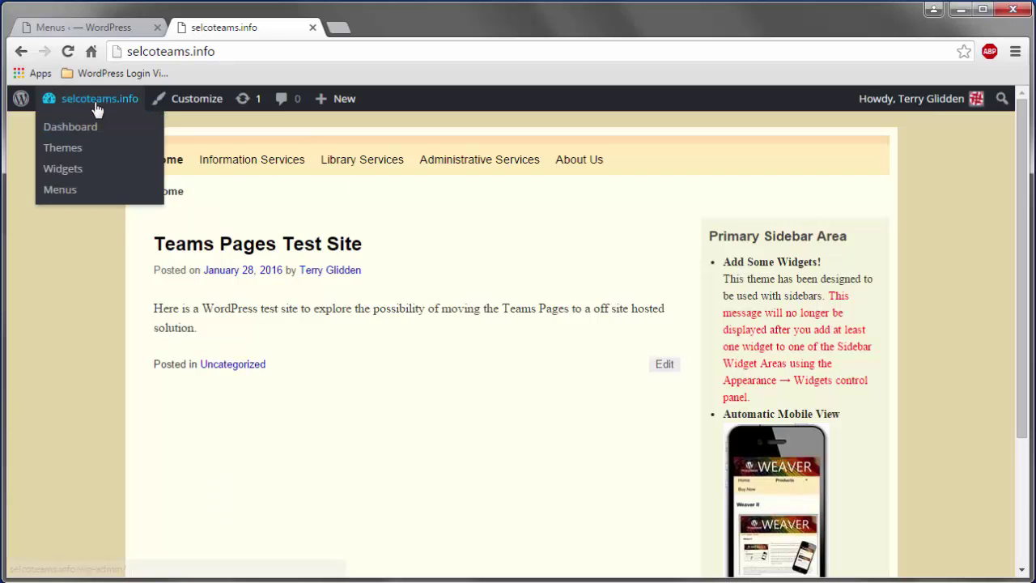
# Return to the menu editor and review Main Menu's settings for automatically added pages and theme locations
pyautogui.click(81, 27)
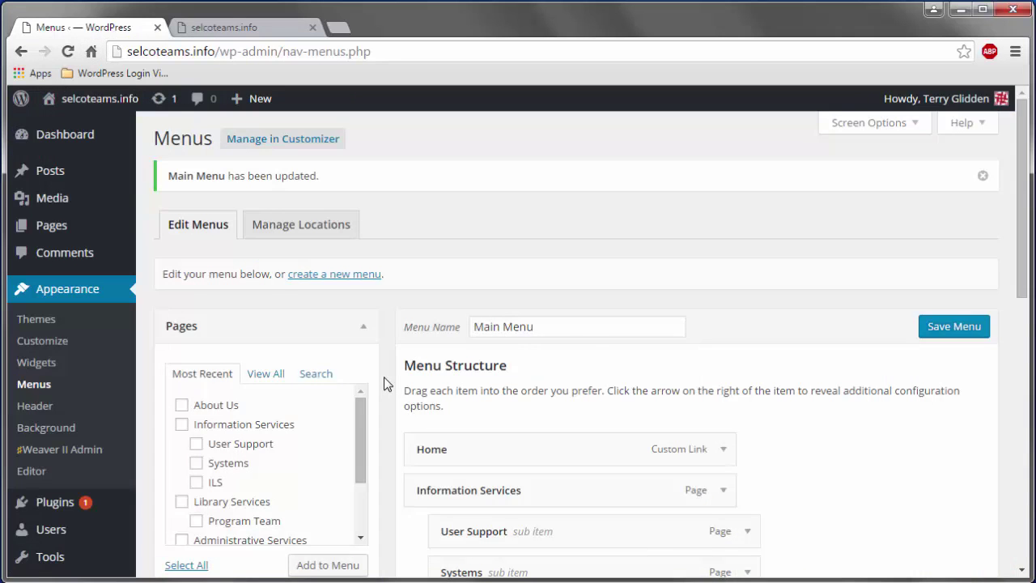
pyautogui.scroll(-5, 388, 384)
pyautogui.scroll(-3, 393, 384)
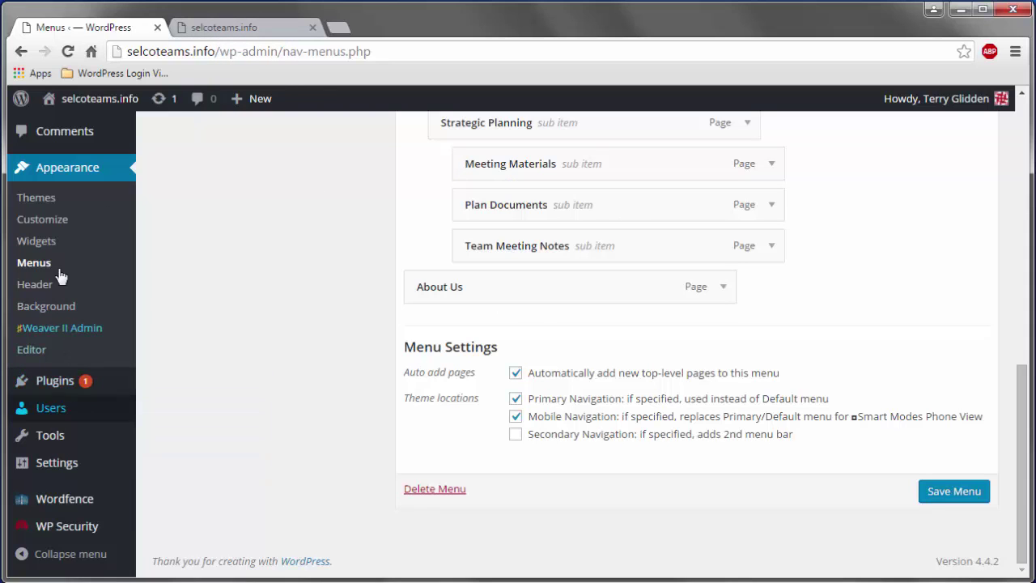
pyautogui.scroll(3, 72, 340)
# Create a new page titled test with the body text "test", and publish it without a parent
pyautogui.moveTo(105, 224)
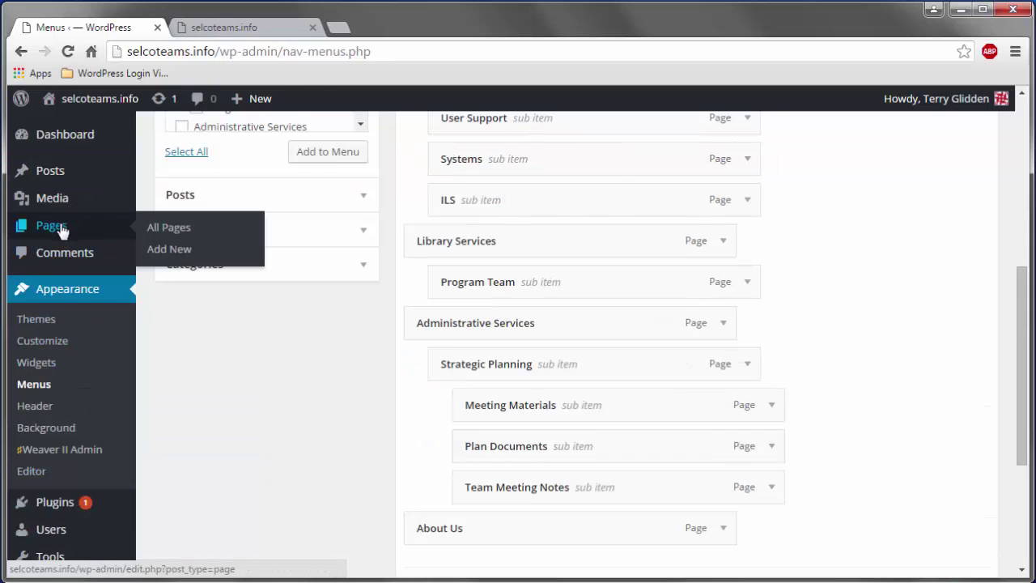
pyautogui.click(180, 233)
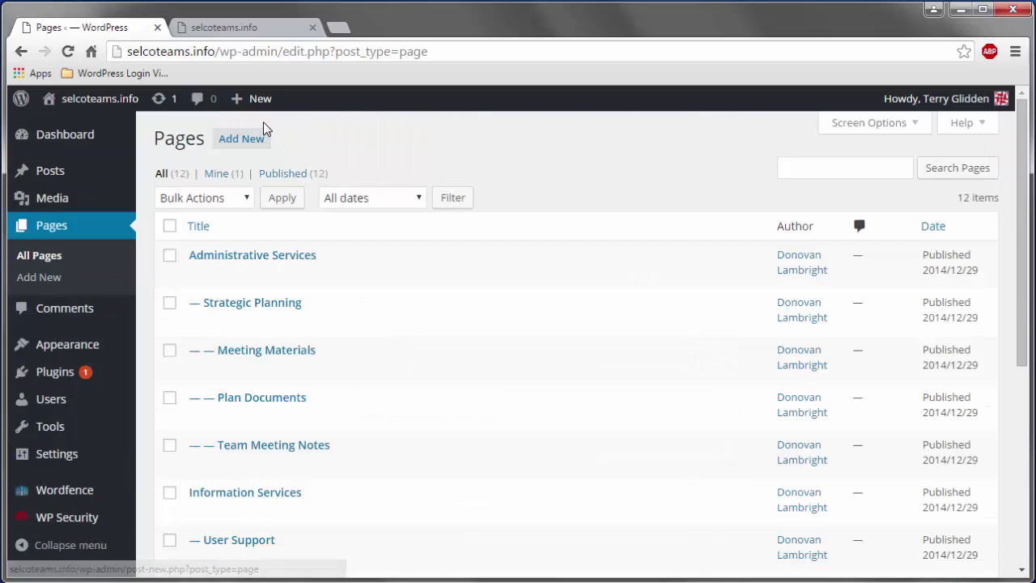
pyautogui.click(254, 140)
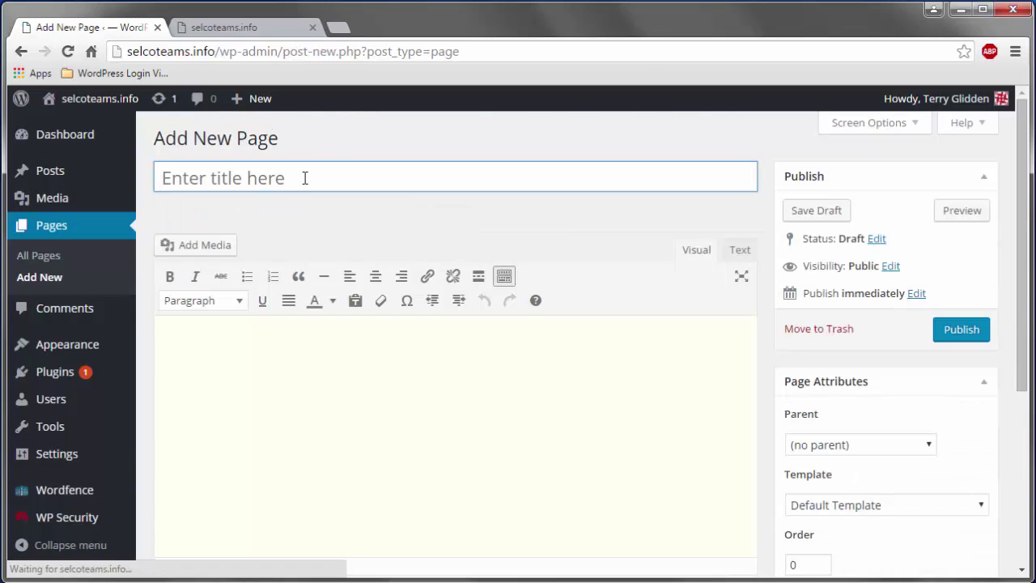
pyautogui.write('test')
pyautogui.click(293, 387)
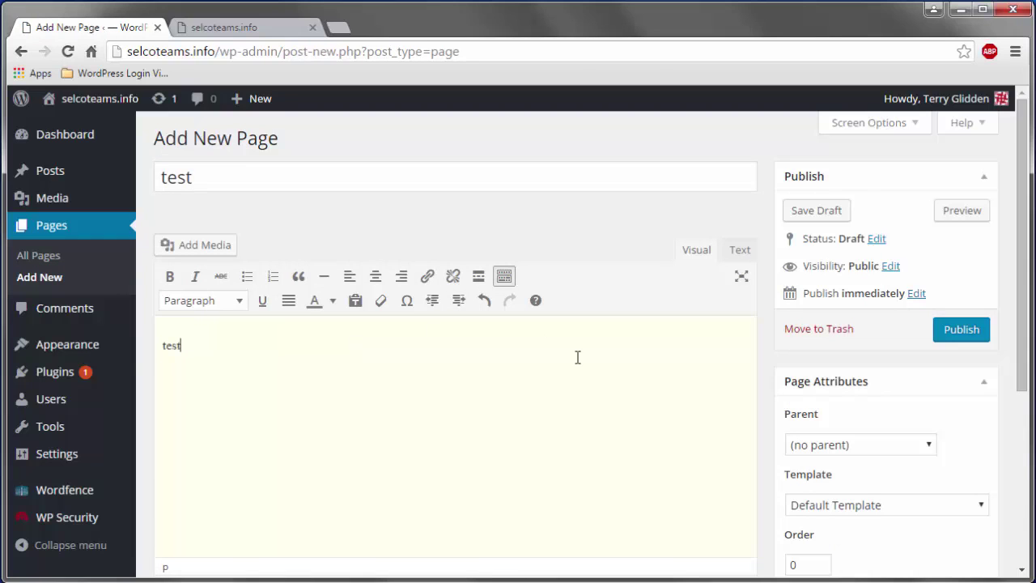
pyautogui.click(955, 336)
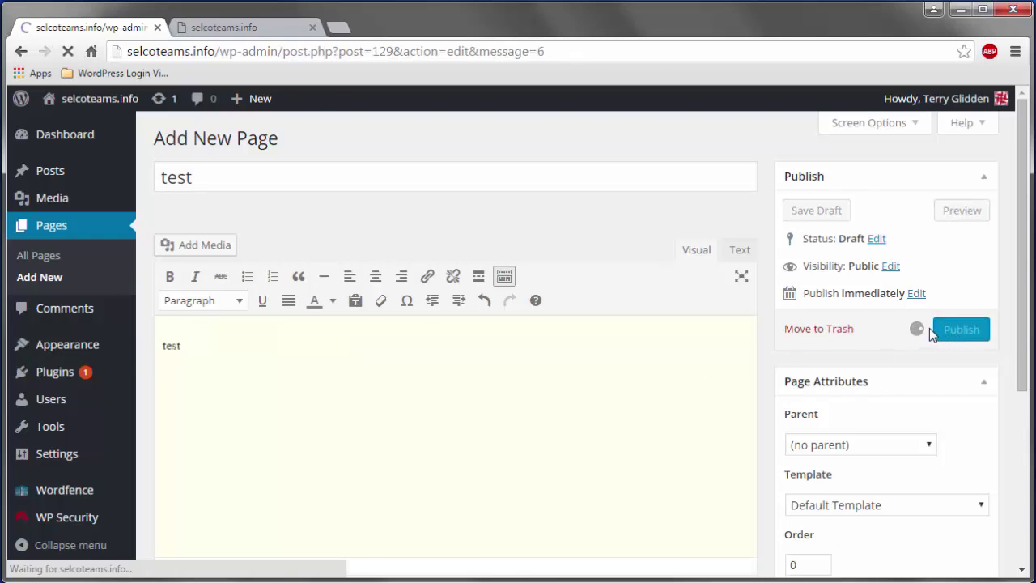
# Reload the live site to check its navigation bar for the test page, and return to the page editor
pyautogui.click(260, 25)
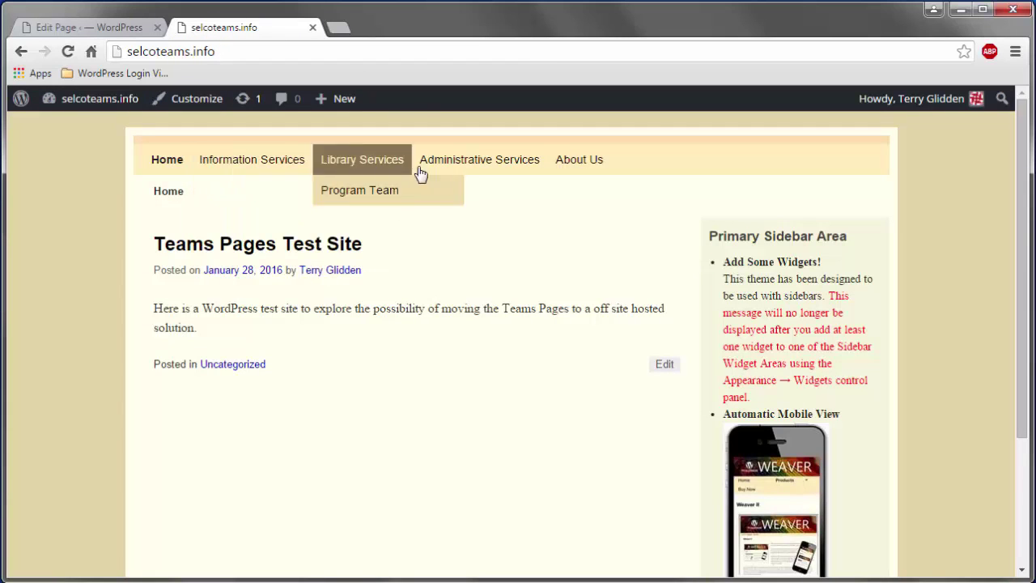
pyautogui.click(68, 51)
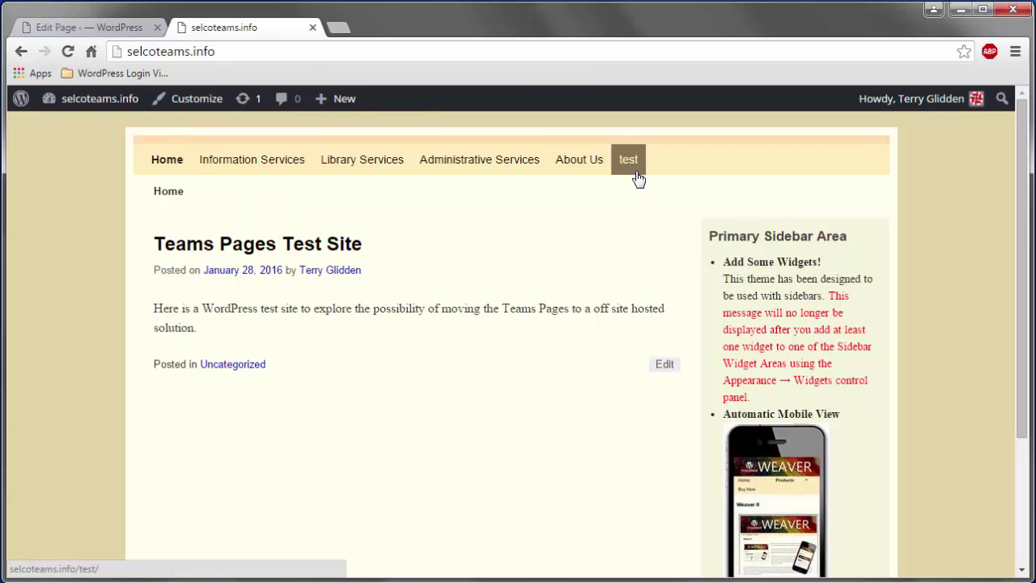
pyautogui.click(103, 32)
# In the menu editor, nest the test page as a sub item of About Us and save Main Menu
pyautogui.moveTo(72, 171)
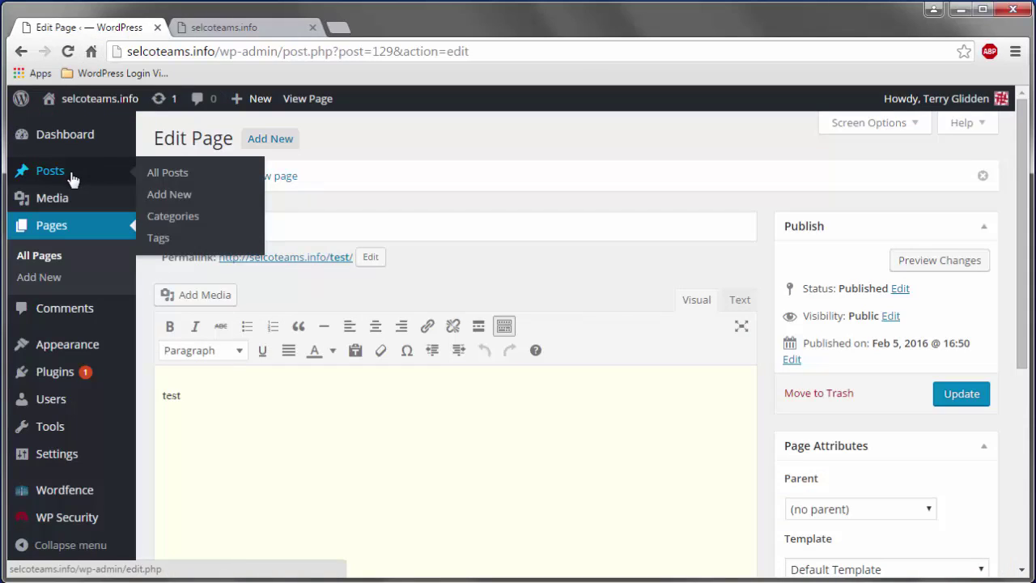
pyautogui.moveTo(81, 350)
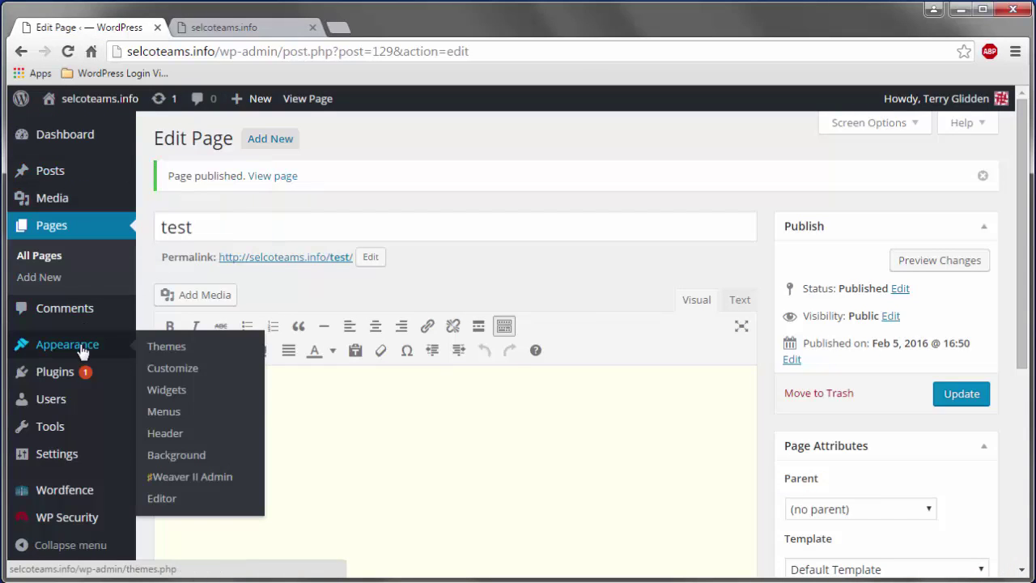
pyautogui.click(164, 412)
pyautogui.scroll(-3, 383, 430)
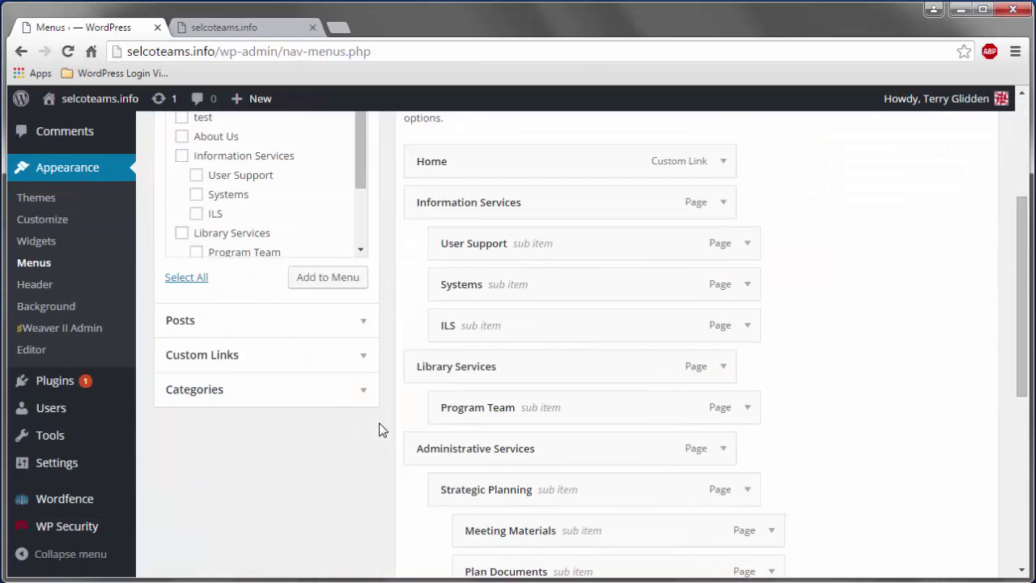
pyautogui.scroll(-3, 383, 429)
pyautogui.moveTo(450, 451); pyautogui.dragTo(475, 468)
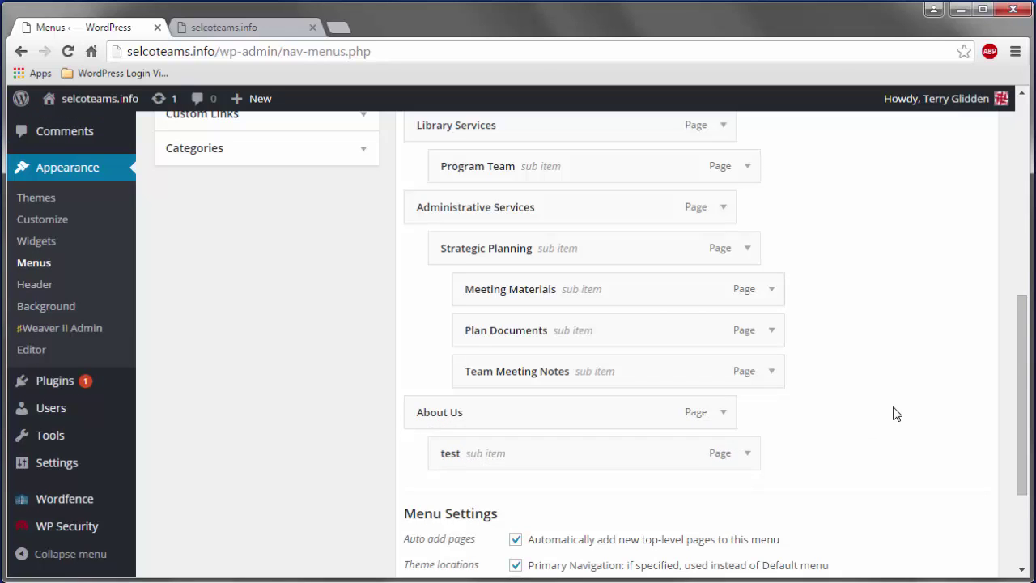
pyautogui.scroll(-3, 896, 413)
pyautogui.click(954, 491)
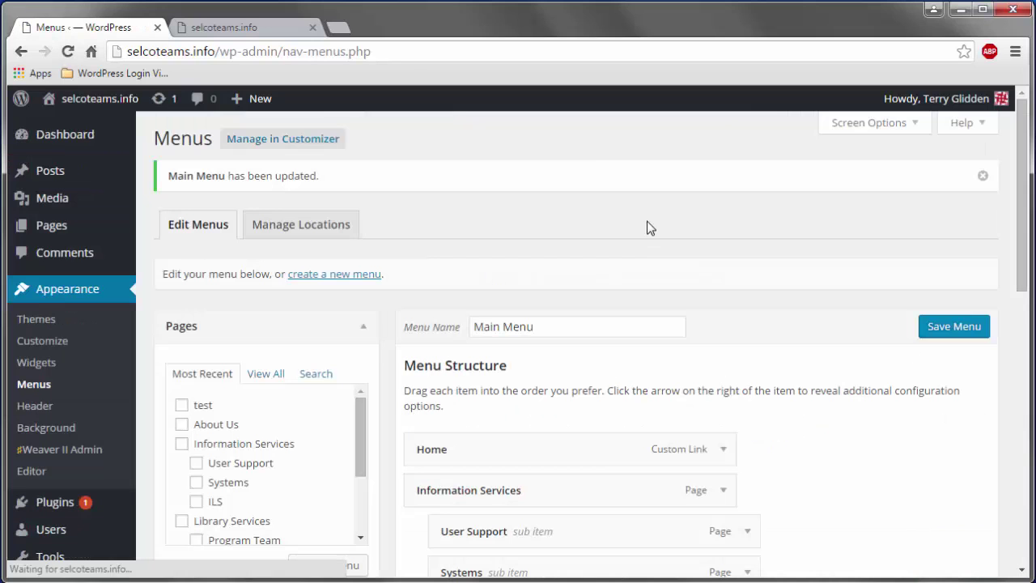
# Reload the live site, check the About Us submenu, and open the site's admin dashboard
pyautogui.click(254, 29)
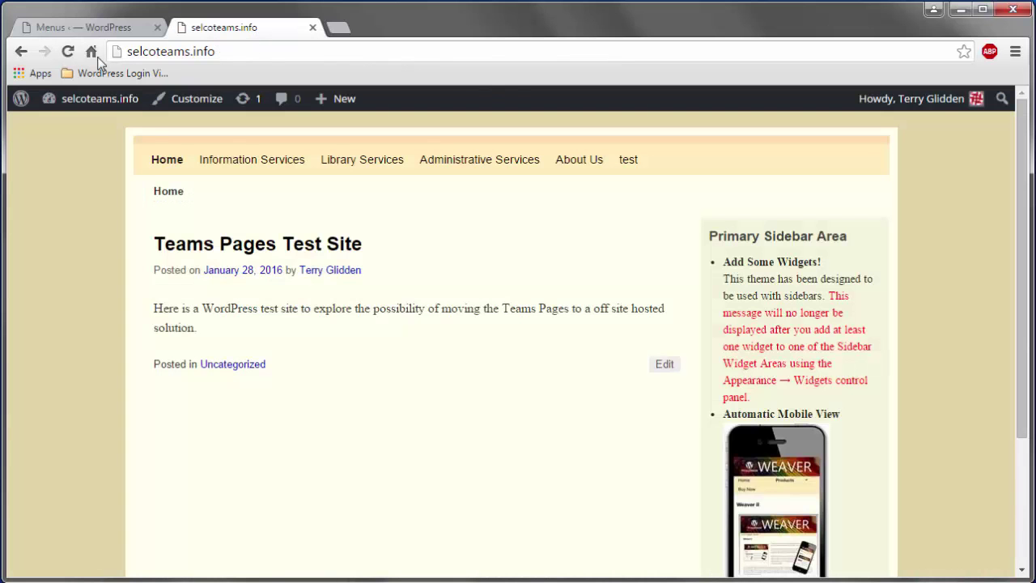
pyautogui.click(68, 51)
pyautogui.moveTo(576, 160)
pyautogui.moveTo(121, 106)
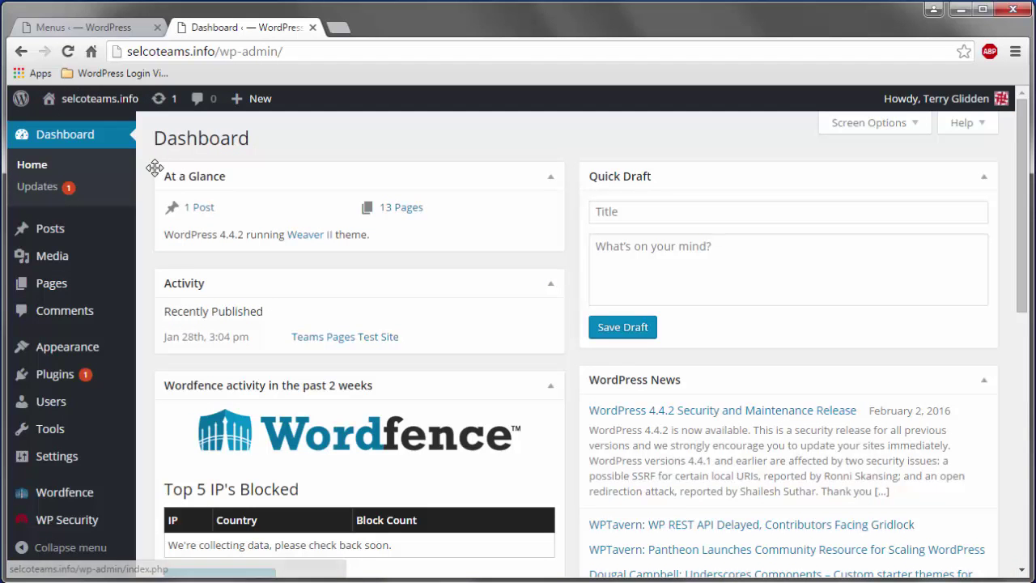
# Use Quick Edit to set the test page's parent to About Us, update it, and reload the page list
pyautogui.click(51, 283)
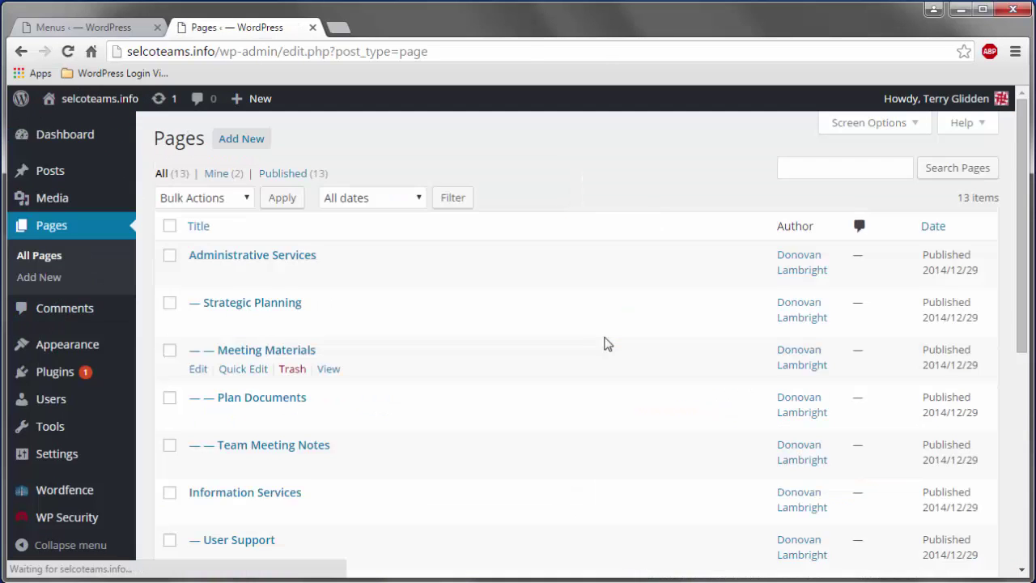
pyautogui.scroll(-5, 418, 336)
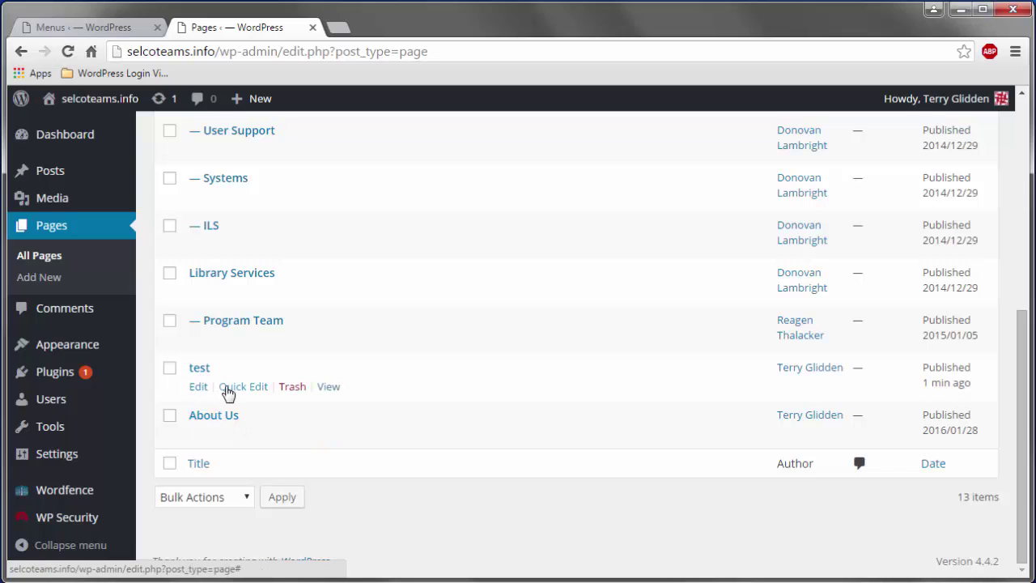
pyautogui.click(227, 387)
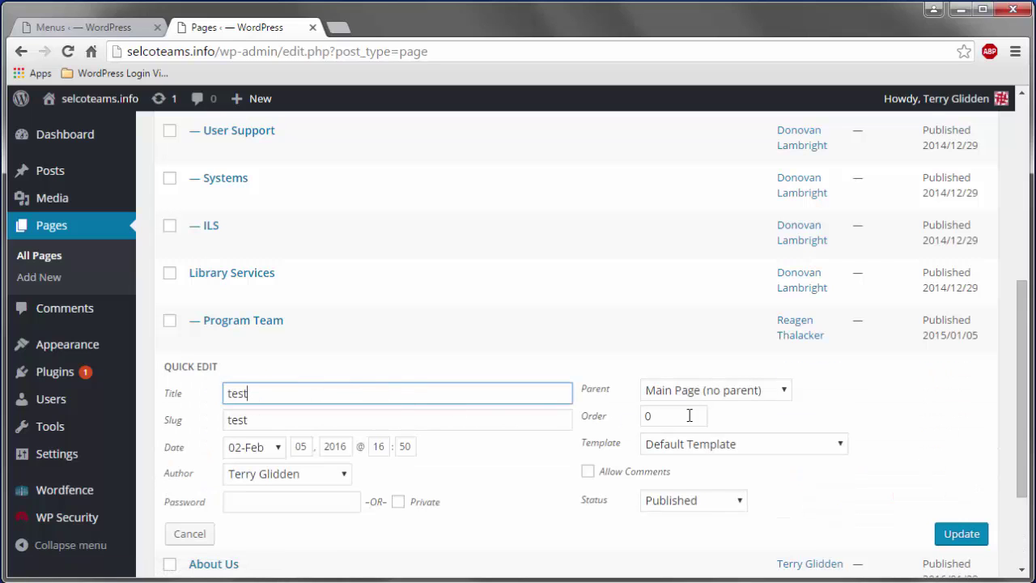
pyautogui.click(728, 395)
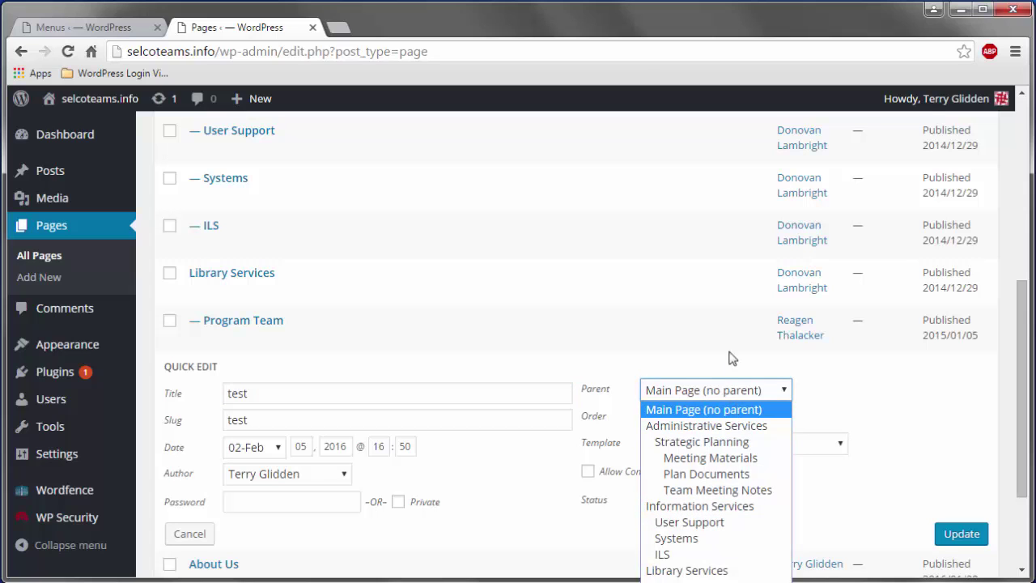
pyautogui.scroll(-2, 733, 358)
pyautogui.click(709, 247)
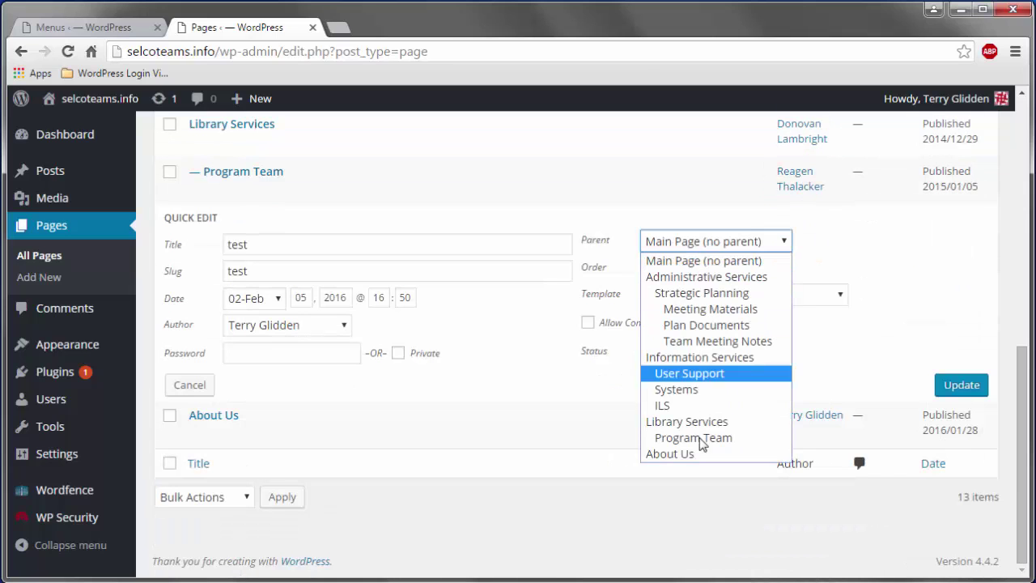
pyautogui.click(677, 458)
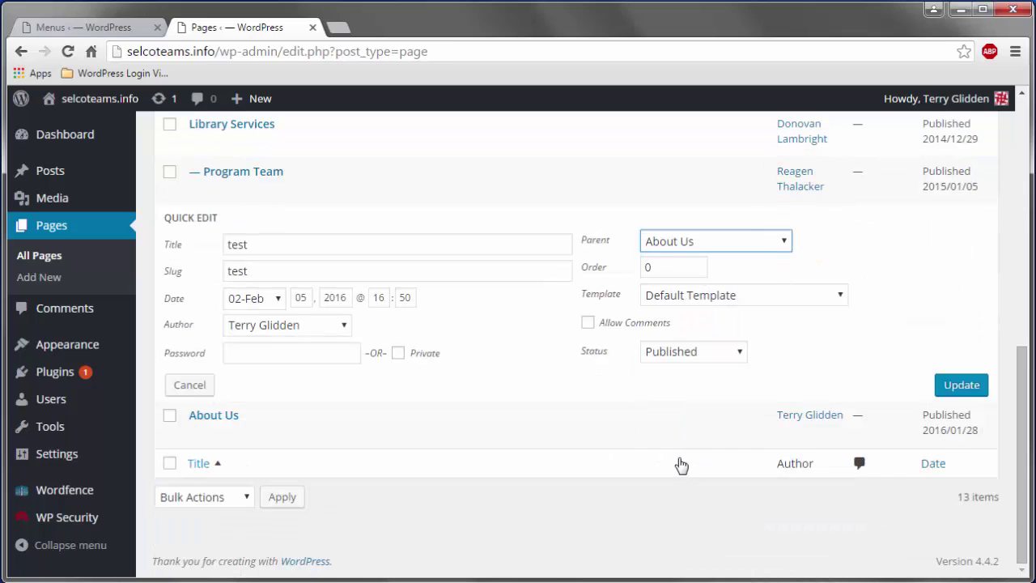
pyautogui.click(963, 390)
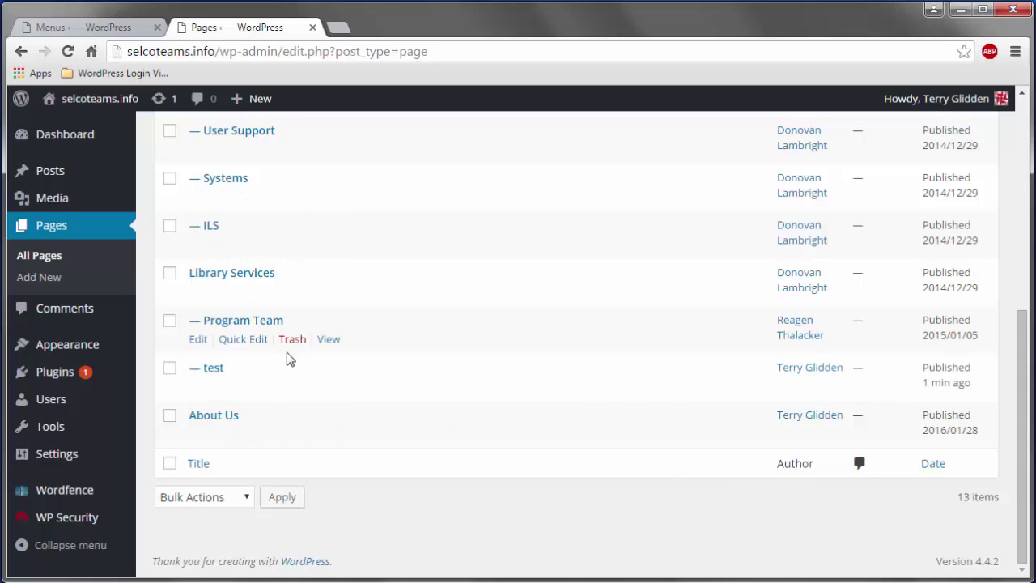
pyautogui.click(68, 51)
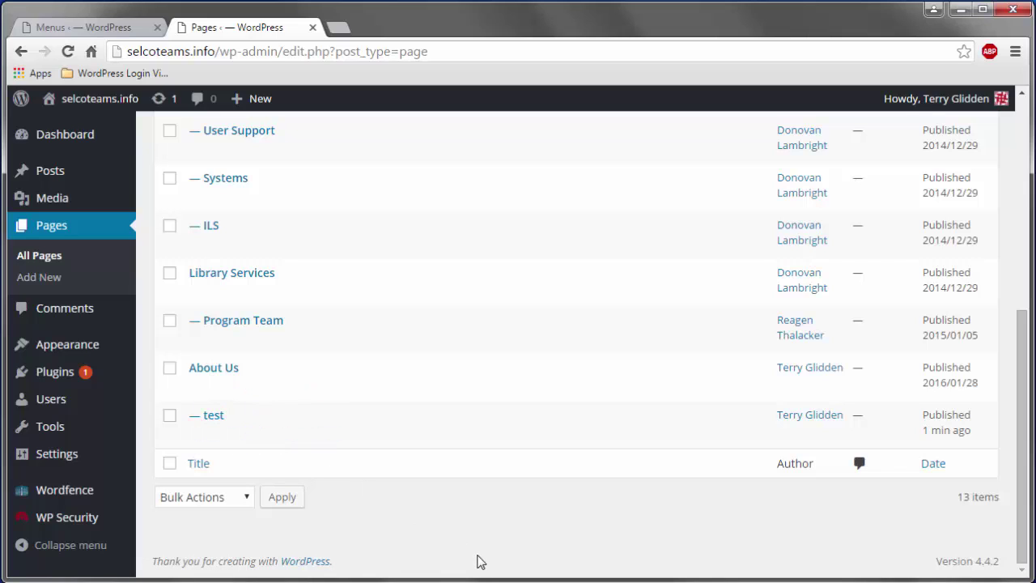
# Open the menu editor and examine where the test page sits in the Main Menu structure
pyautogui.moveTo(90, 349)
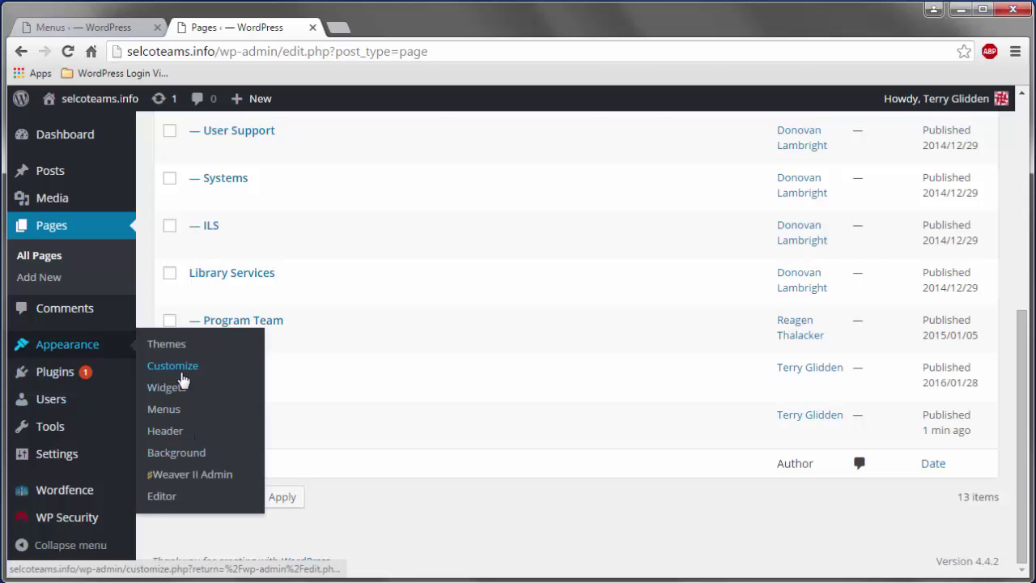
pyautogui.click(179, 415)
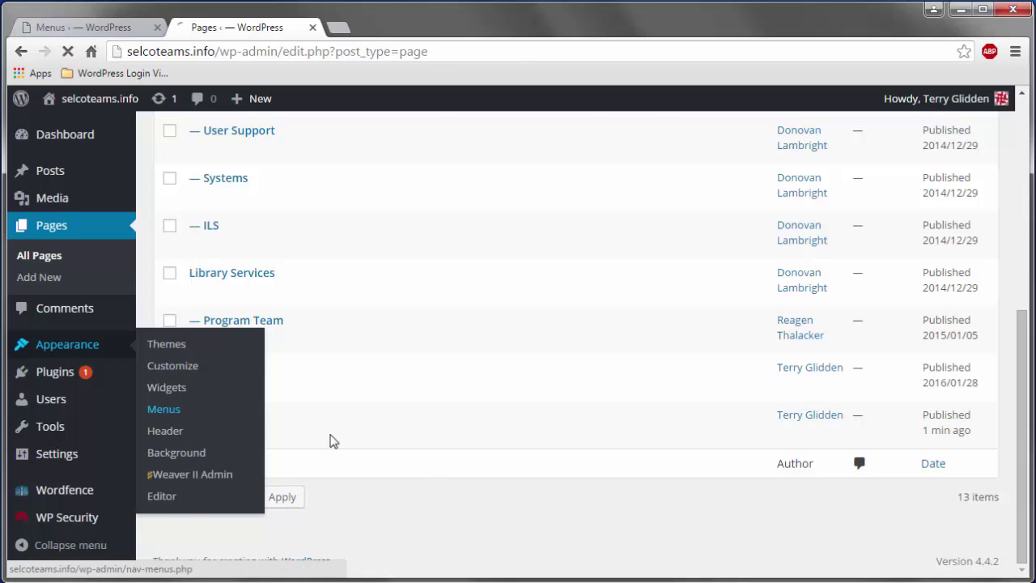
pyautogui.scroll(-7, 439, 482)
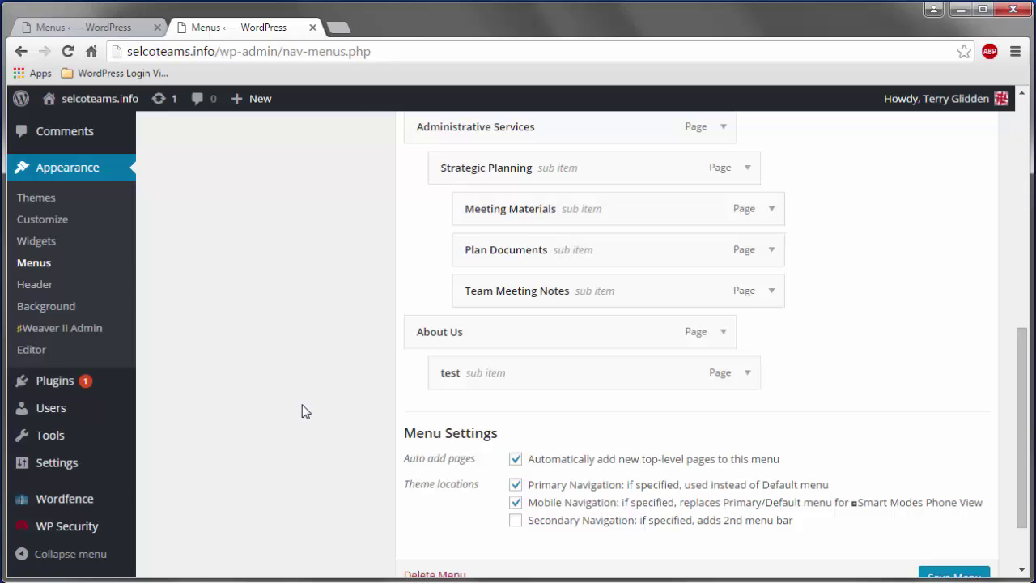
pyautogui.scroll(5, 302, 405)
# Move the test page to the trash and permanently delete it from there
pyautogui.click(95, 31)
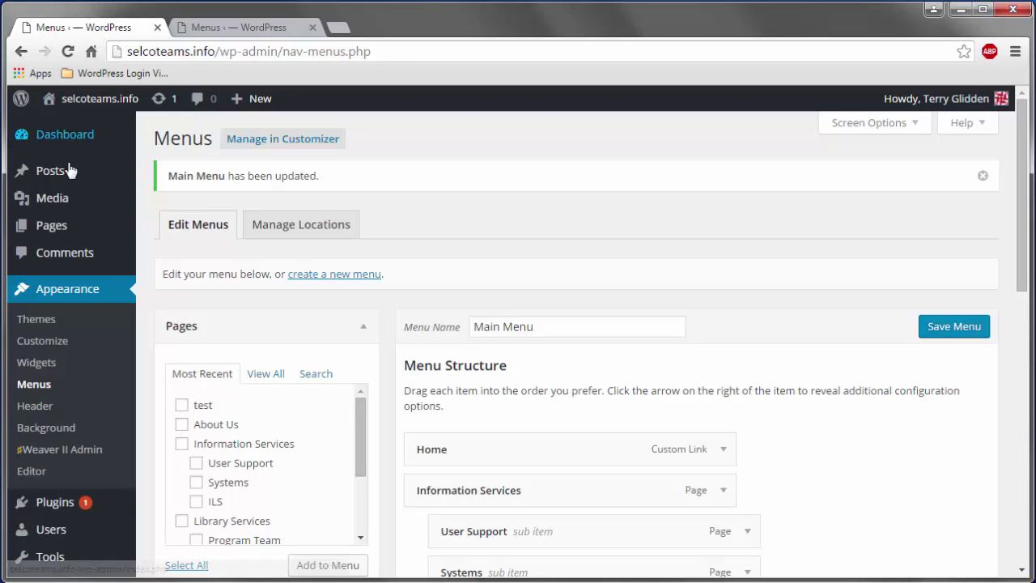
pyautogui.moveTo(64, 231)
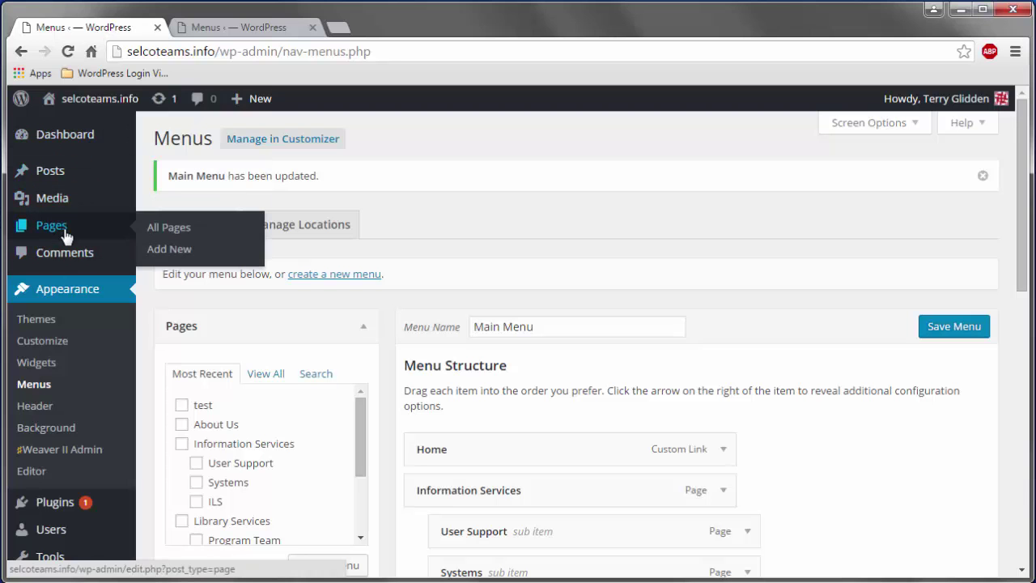
pyautogui.click(149, 227)
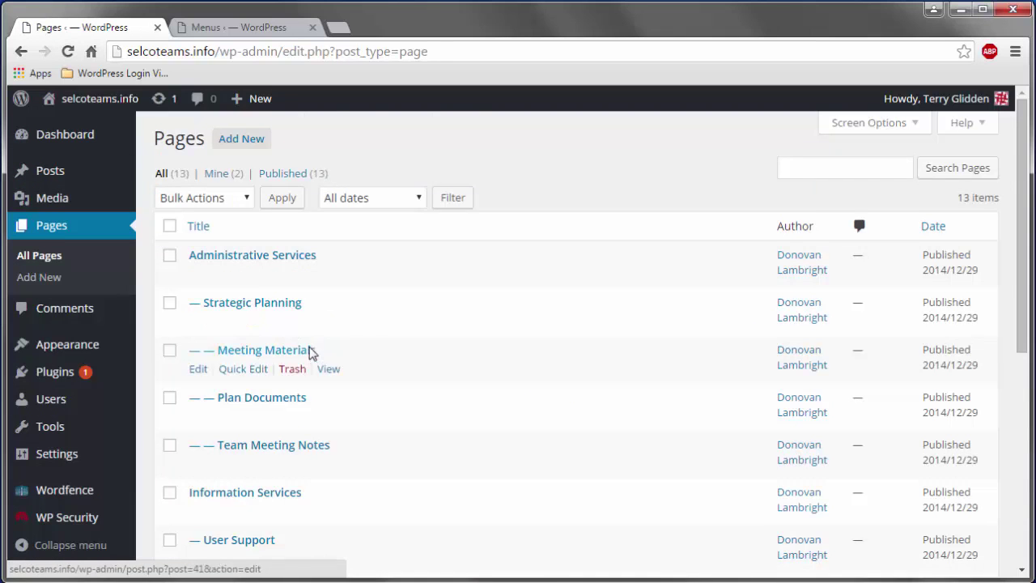
pyautogui.scroll(-5, 308, 349)
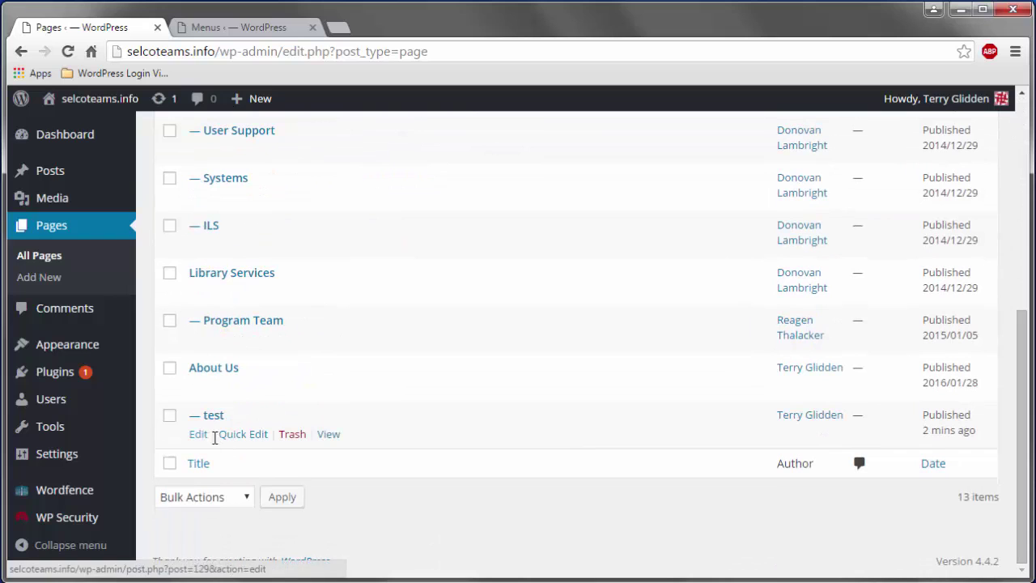
pyautogui.click(291, 436)
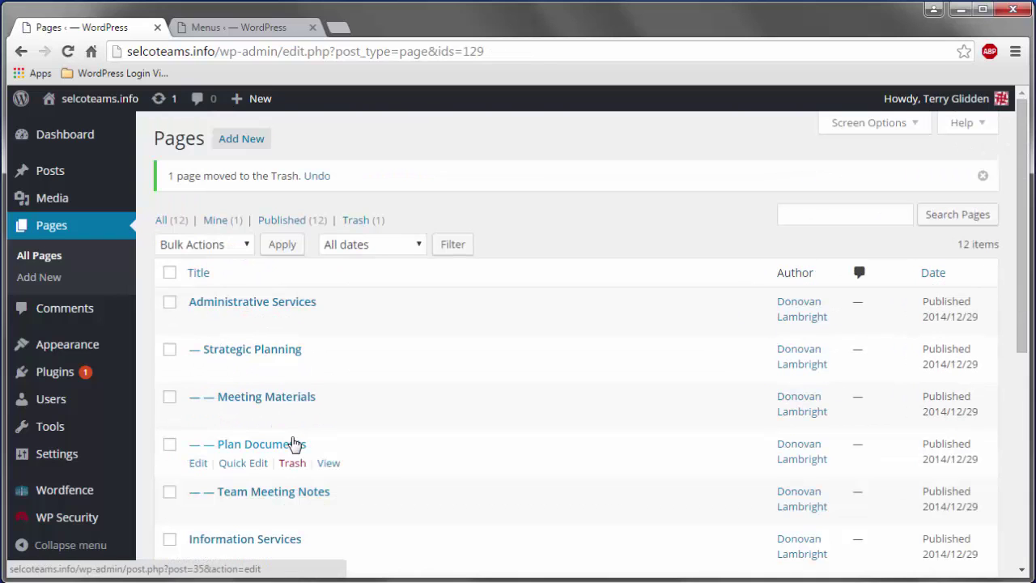
pyautogui.click(357, 223)
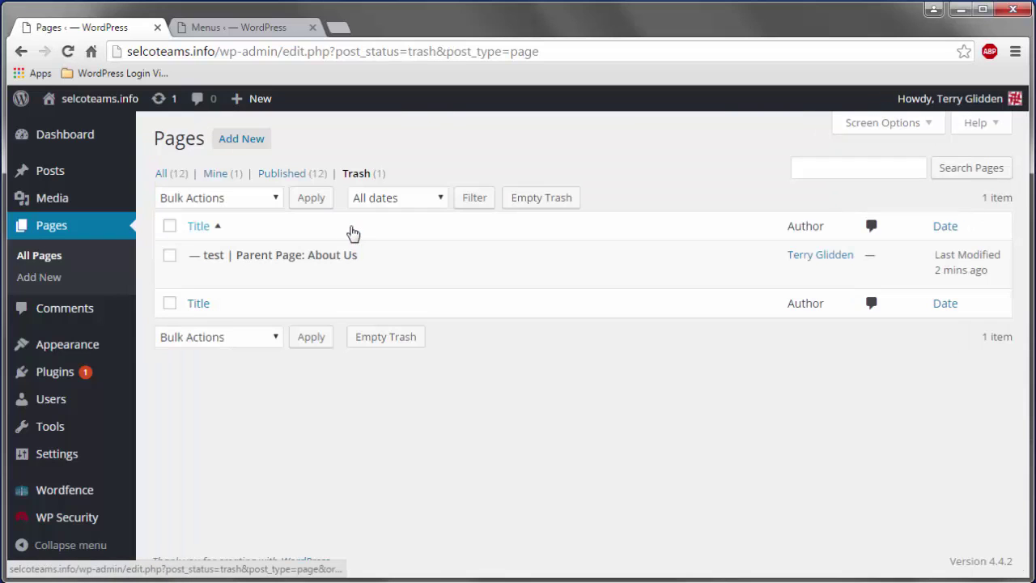
pyautogui.moveTo(194, 269)
pyautogui.click(243, 276)
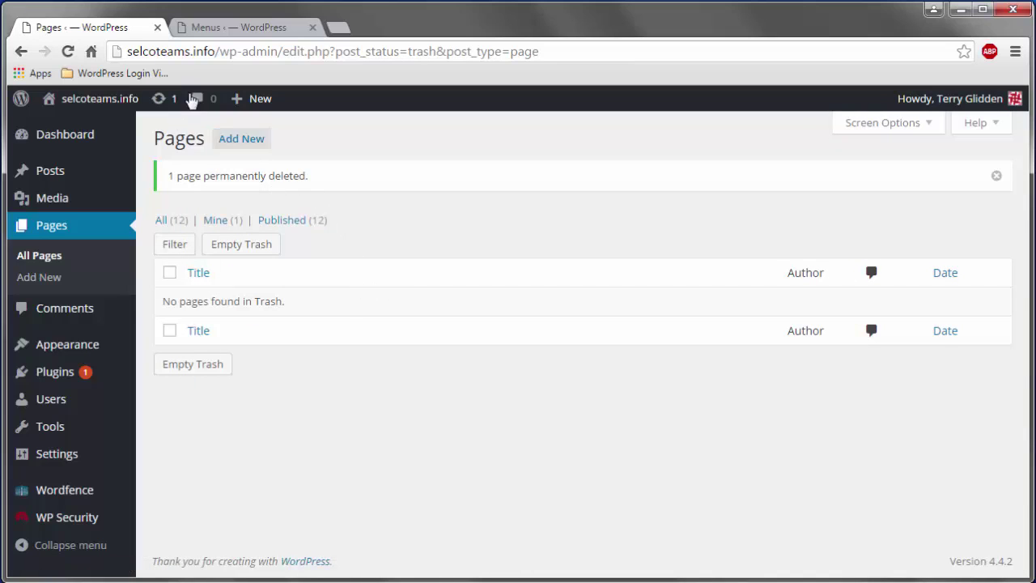
# Visit the live site, reload it, and check the About Us navigation item for the test page
pyautogui.click(229, 33)
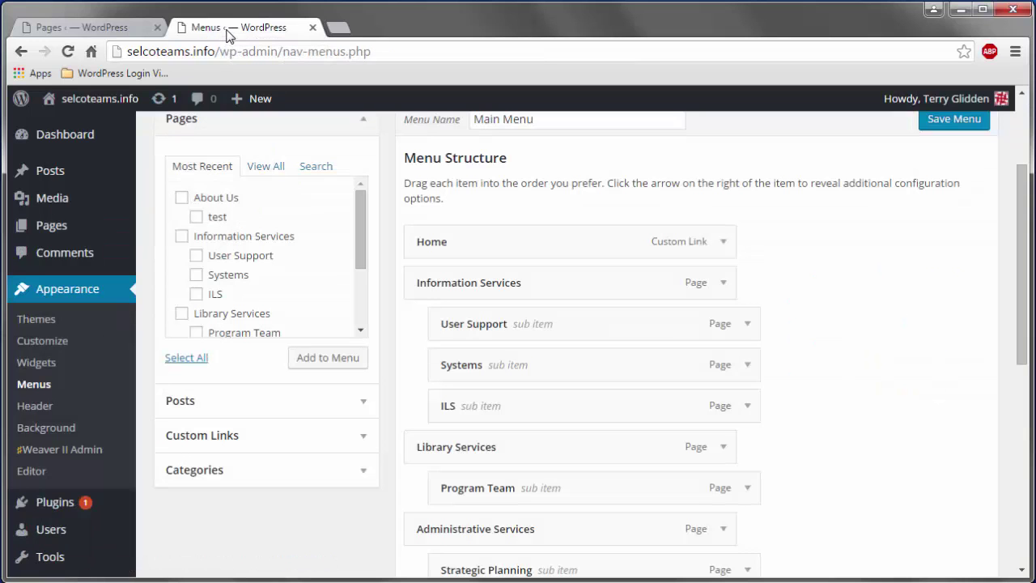
pyautogui.click(21, 51)
pyautogui.moveTo(65, 103)
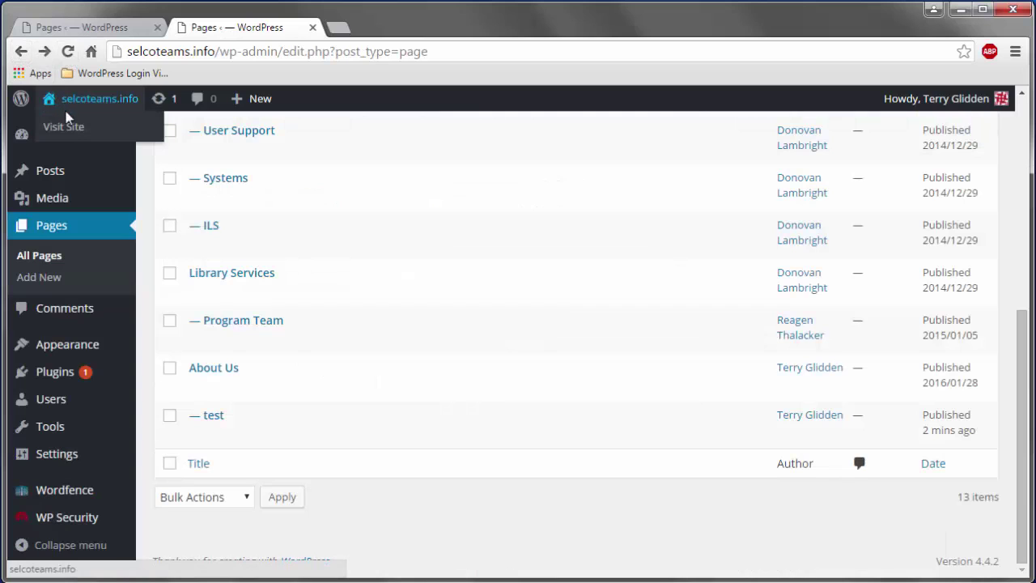
pyautogui.click(65, 128)
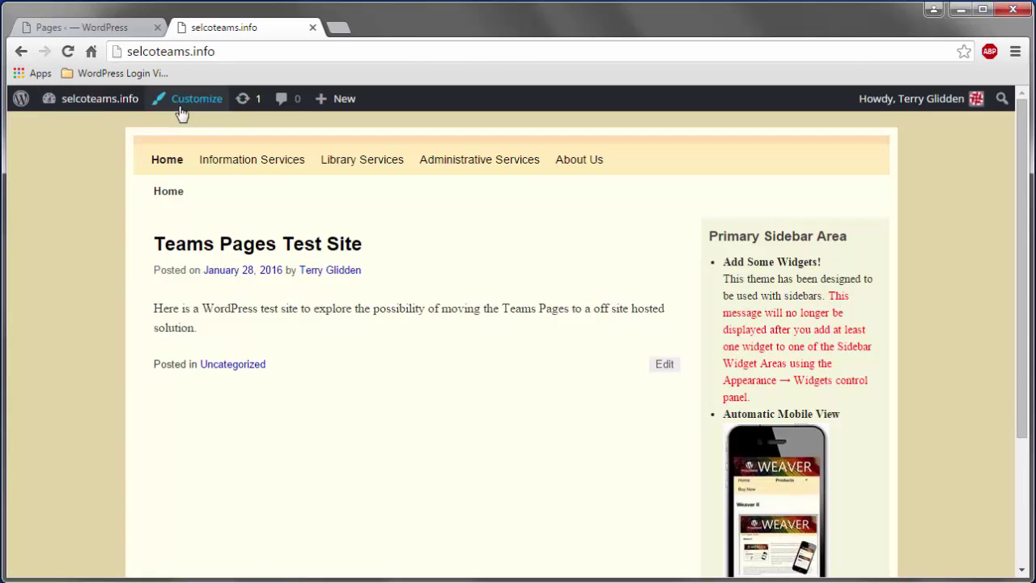
pyautogui.click(68, 52)
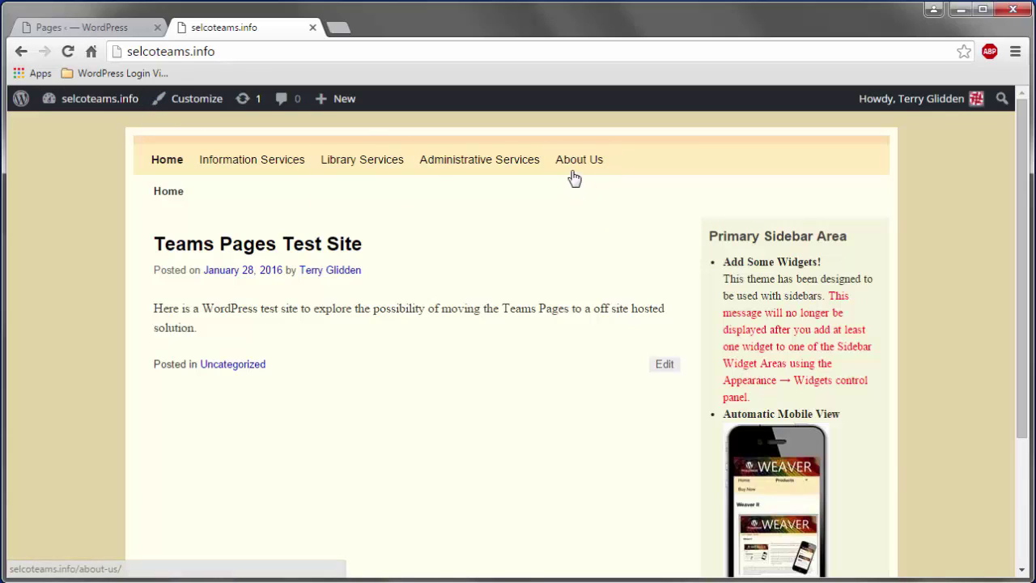
# Return to the site's admin area, open the menu editor, and check the items under About Us in Main Menu
pyautogui.click(100, 32)
pyautogui.moveTo(93, 346)
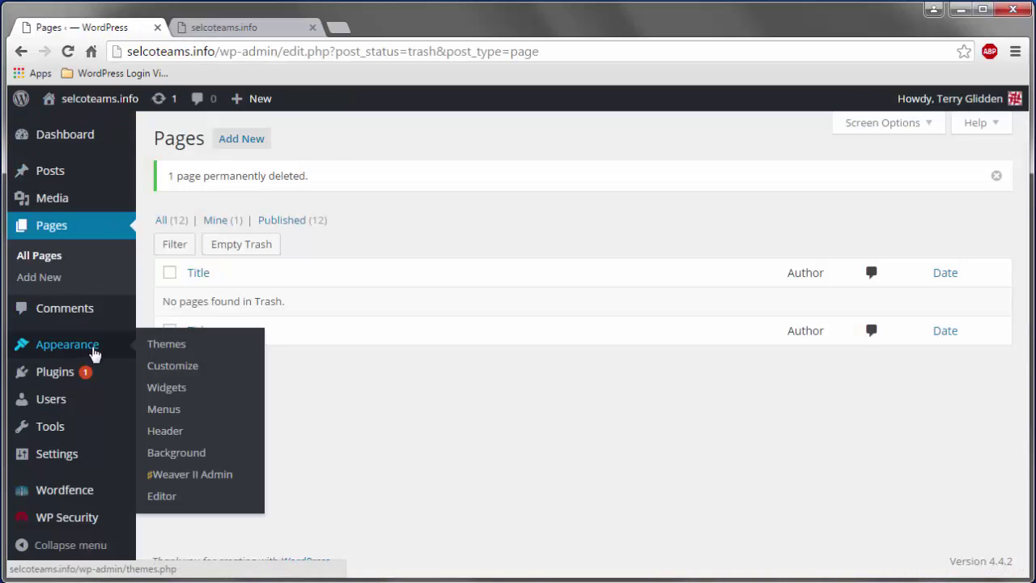
pyautogui.click(180, 413)
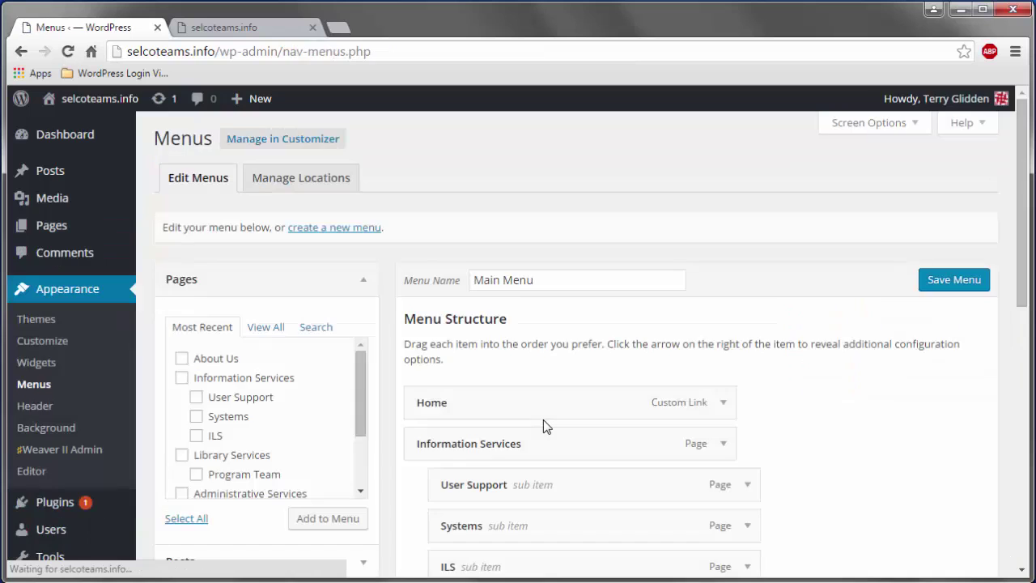
pyautogui.scroll(-7, 543, 421)
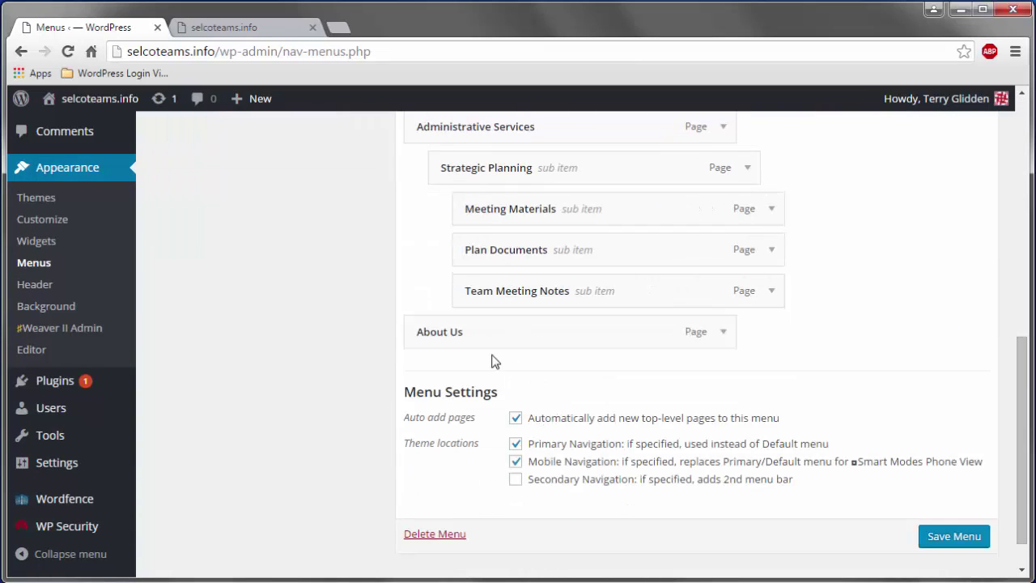